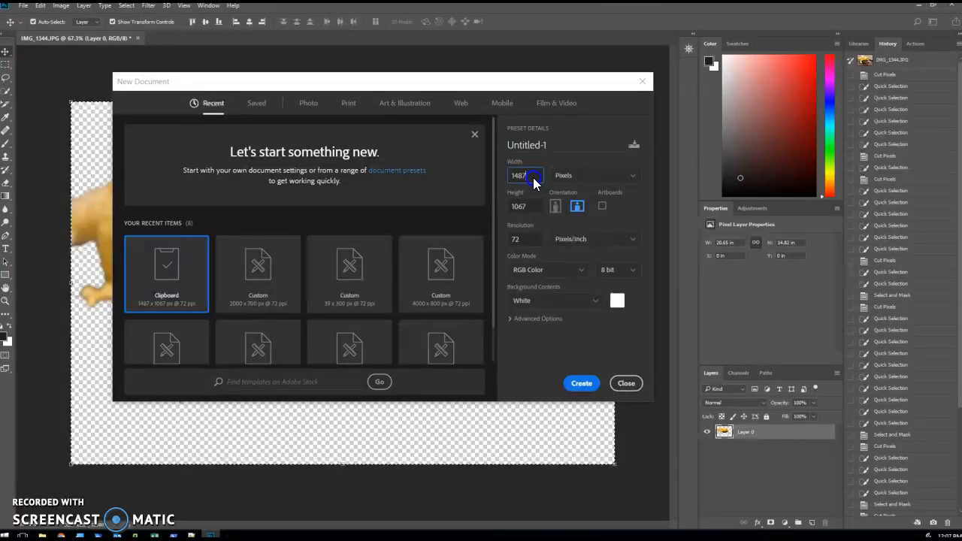
Create a new document 3000 pixels wide and 800 pixels high at 72 pixels/inch with a white background.
drag(533, 177, 496, 180)
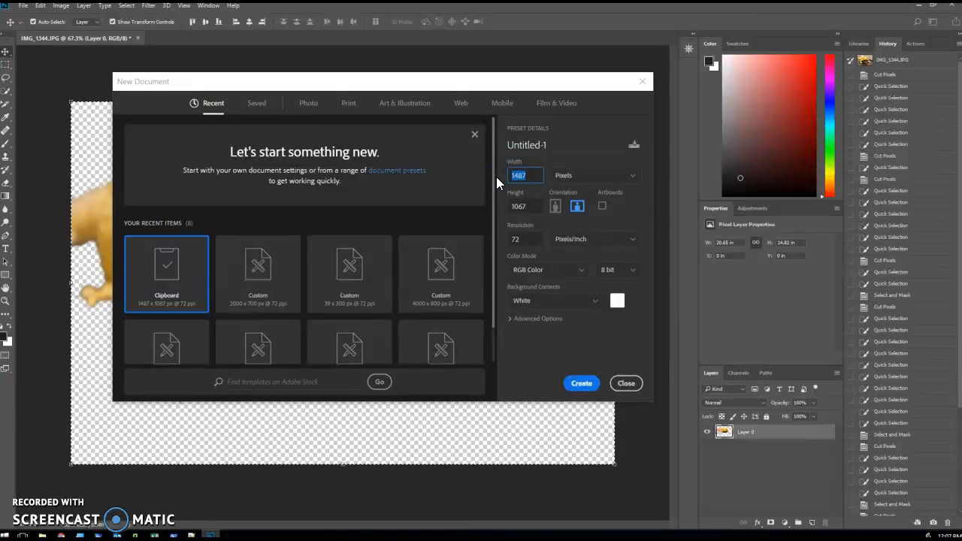
text(3000)
double_click(526, 204)
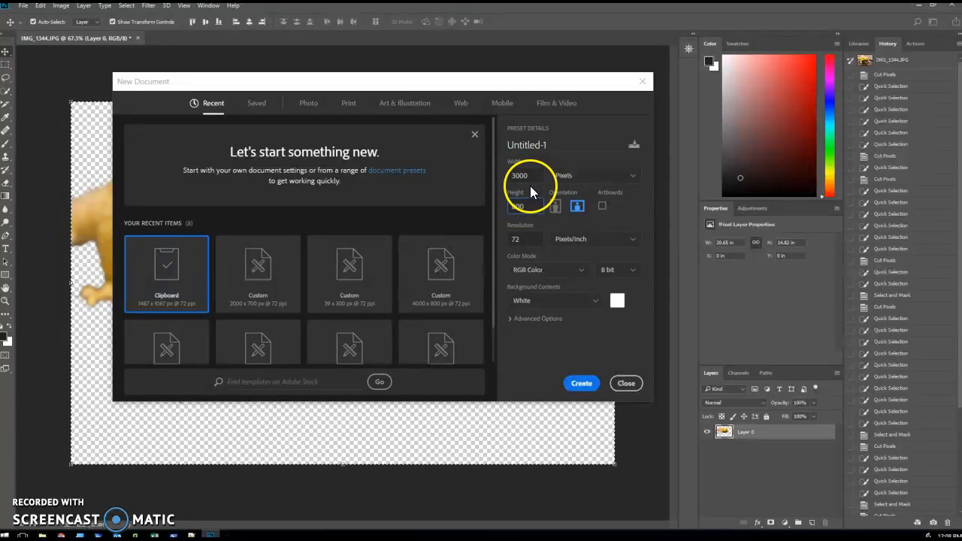
click(580, 385)
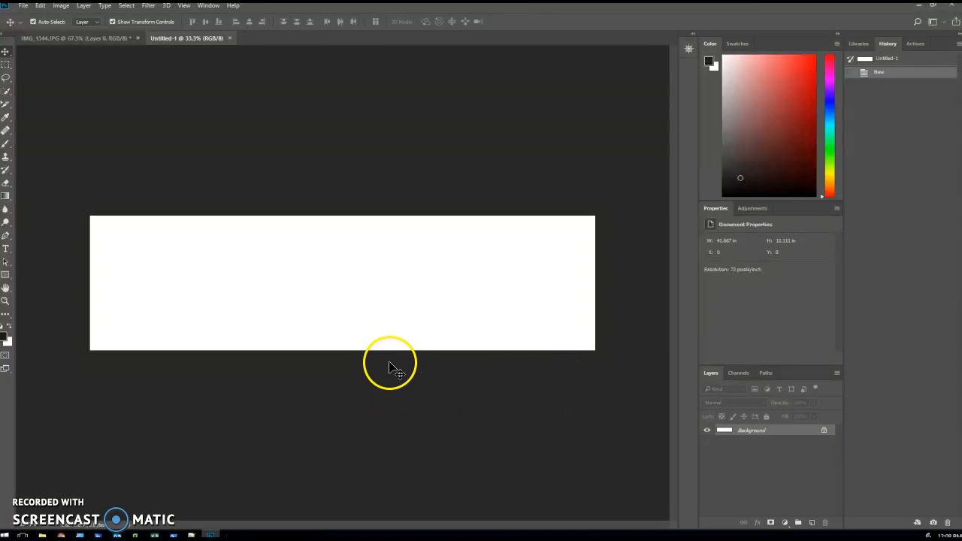
Paste the copied lizard cutout from IMG_1344.JPG into the new blank document.
click(86, 37)
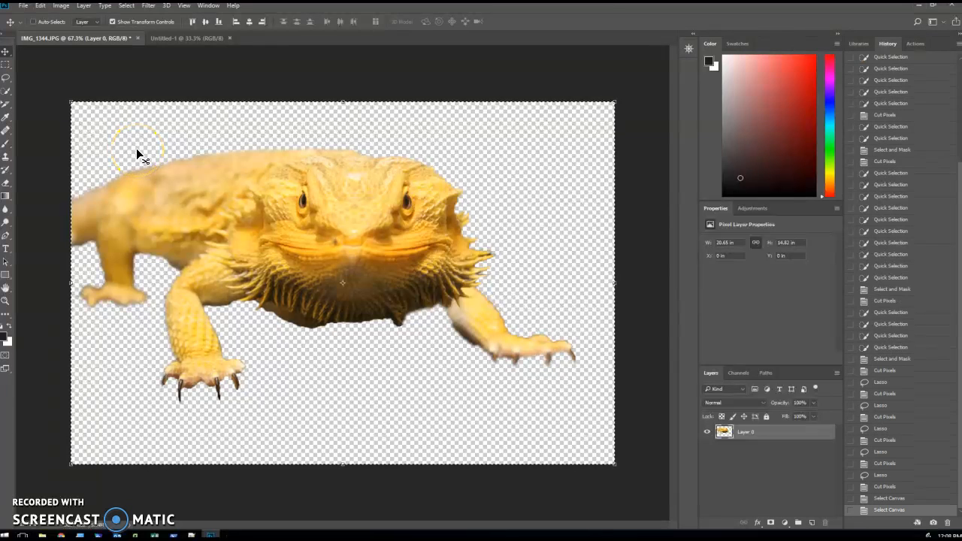
click(184, 37)
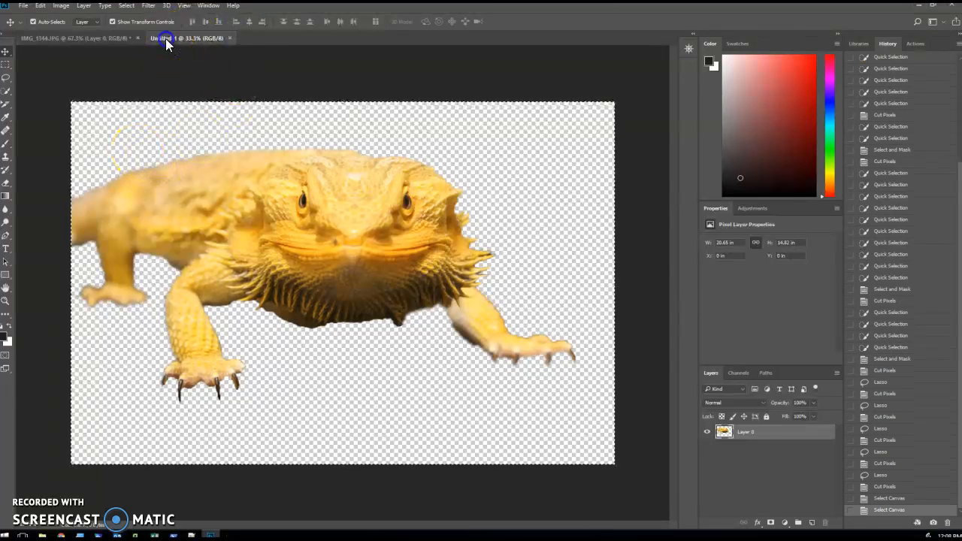
key(ctrl+v)
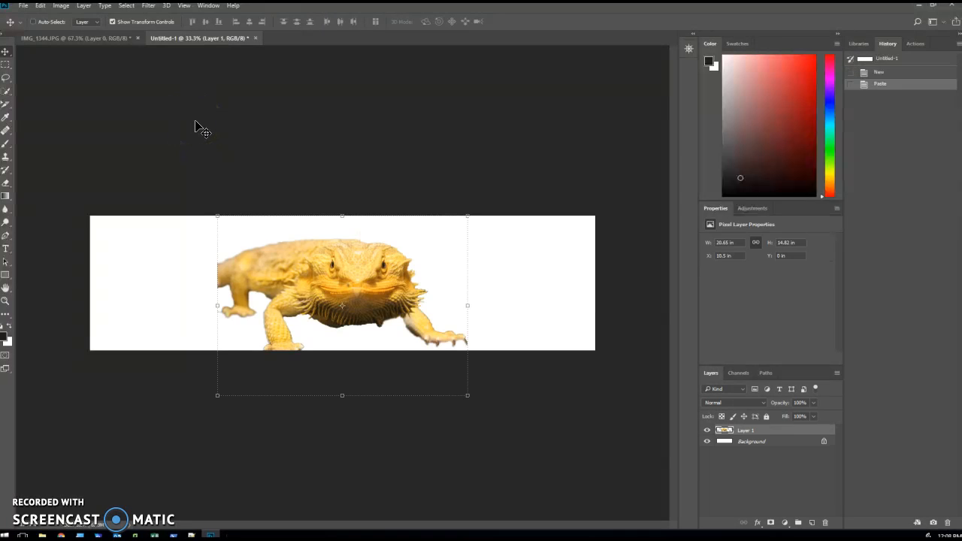
Rename the pasted lizard layer as Ruskin.
click(751, 443)
click(752, 433)
right_click(752, 434)
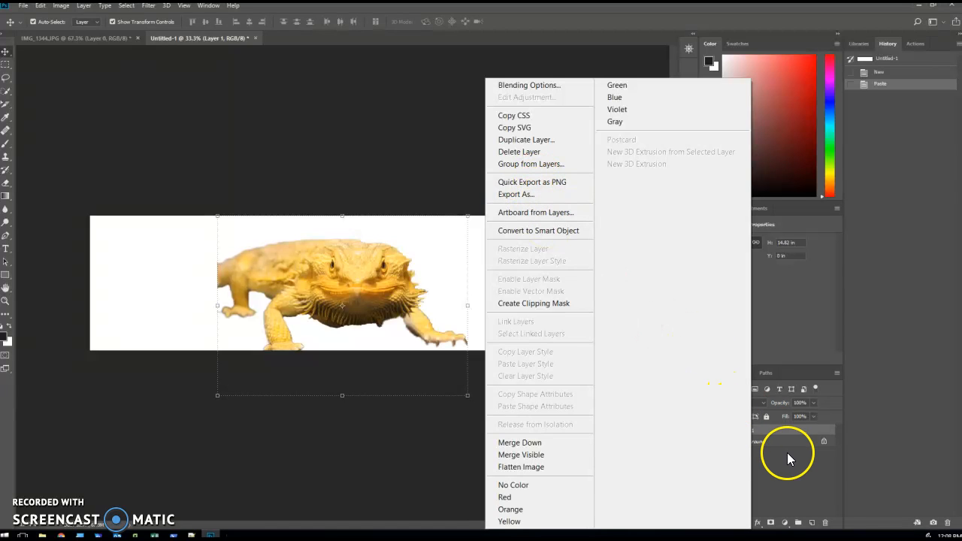
click(771, 433)
double_click(744, 429)
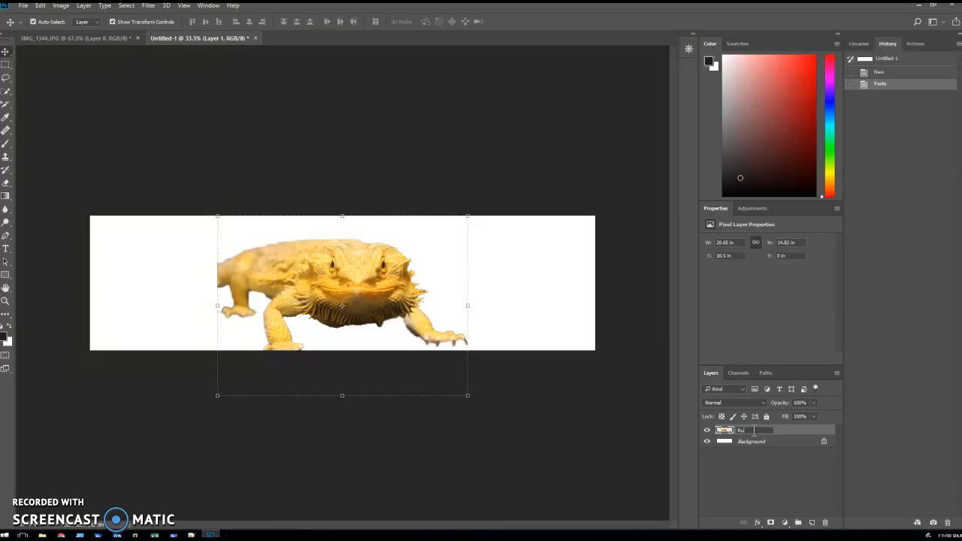
key(Return)
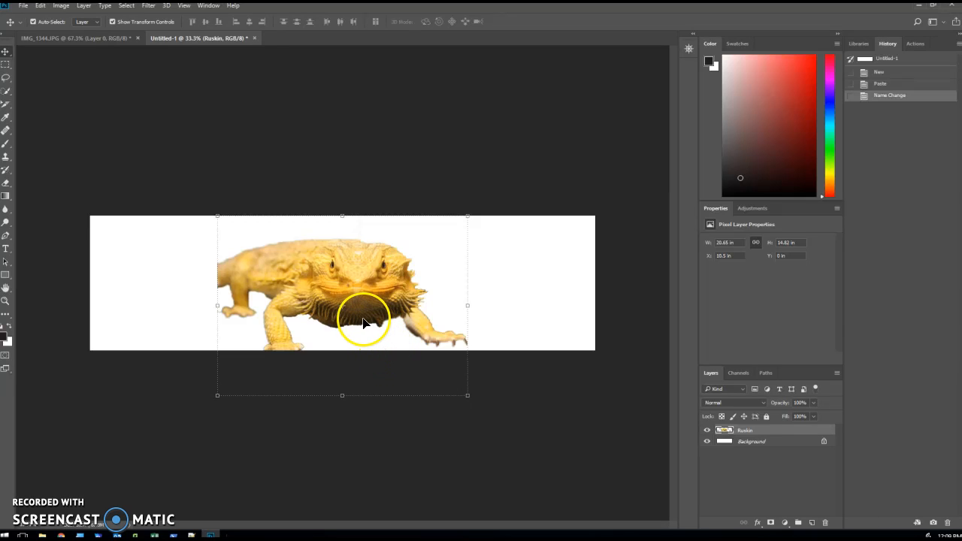
Move the lizard to the left edge of the canvas so its cut-off tail meets the border.
click(529, 374)
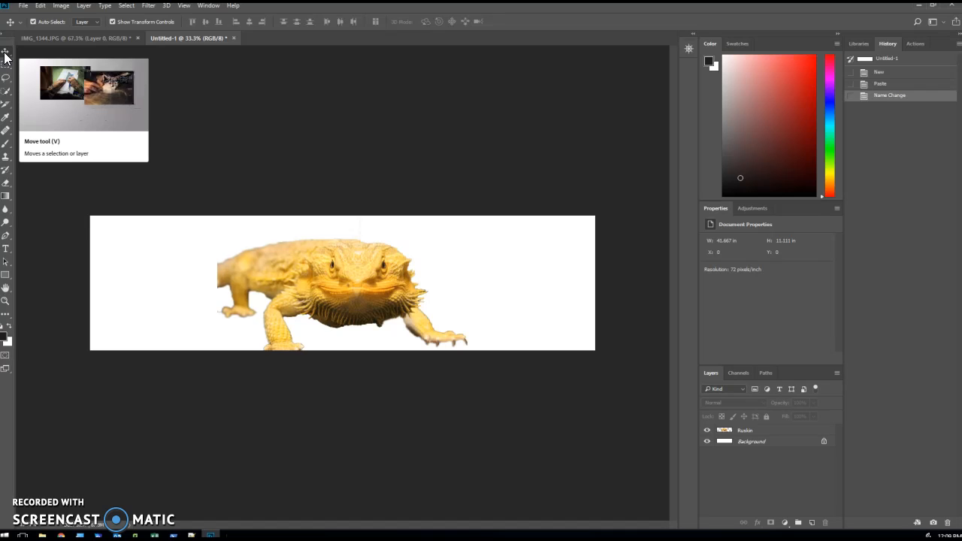
click(292, 242)
drag(324, 267, 219, 272)
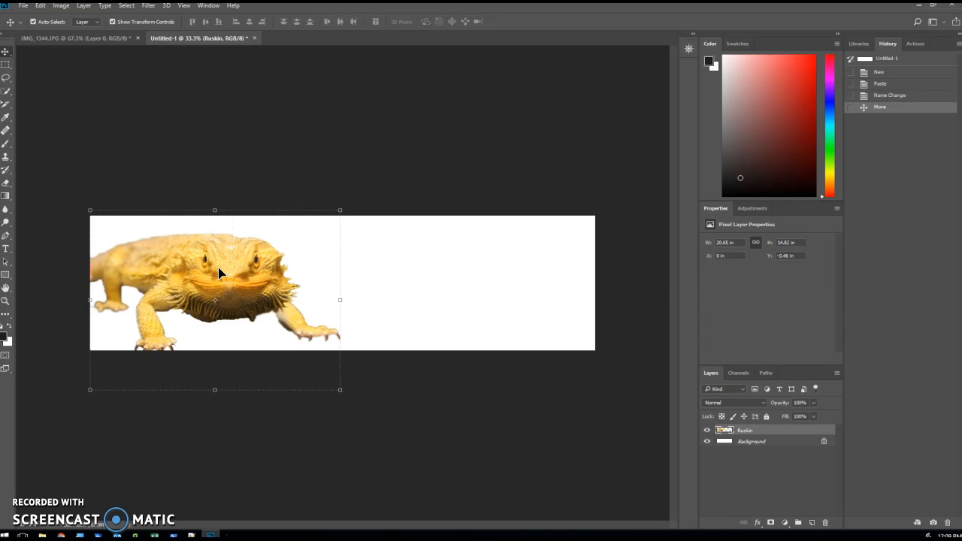
Try to shrink the lizard from its lower right corner without keeping its proportions, and undo the distortion.
click(342, 393)
drag(343, 394, 196, 356)
click(203, 365)
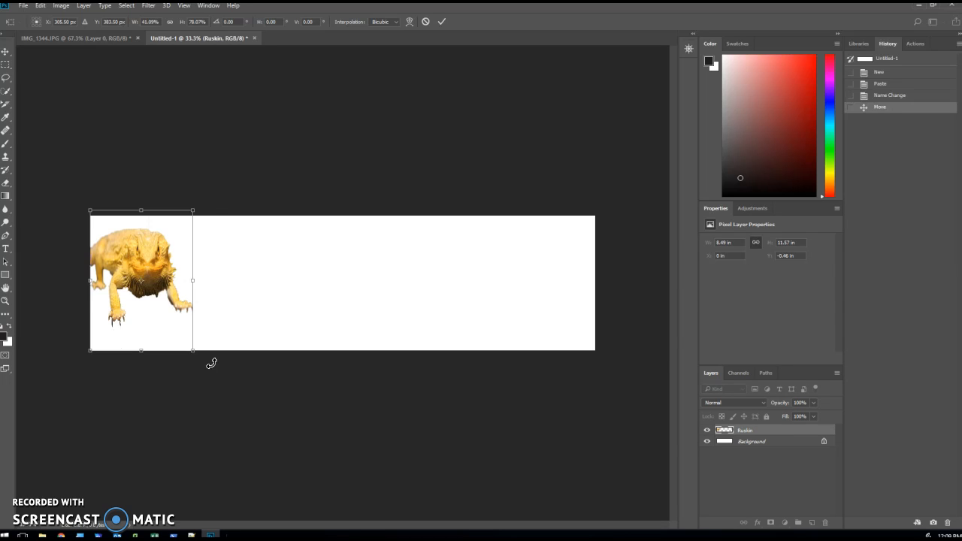
key(ctrl+z)
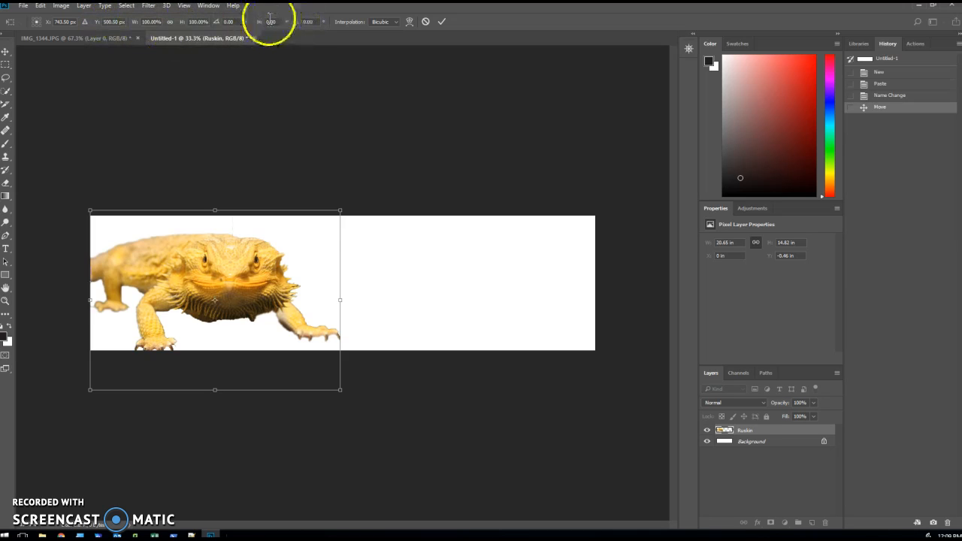
Scale the lizard proportionally to about 91% with the aspect ratio maintained, and apply the transform.
click(170, 25)
mouse_move(338, 392)
mouse_down()
mouse_move(236, 326)
mouse_move(326, 344)
mouse_move(290, 444)
mouse_move(280, 312)
mouse_move(322, 365)
mouse_move(304, 356)
mouse_move(333, 368)
mouse_move(326, 364)
mouse_up()
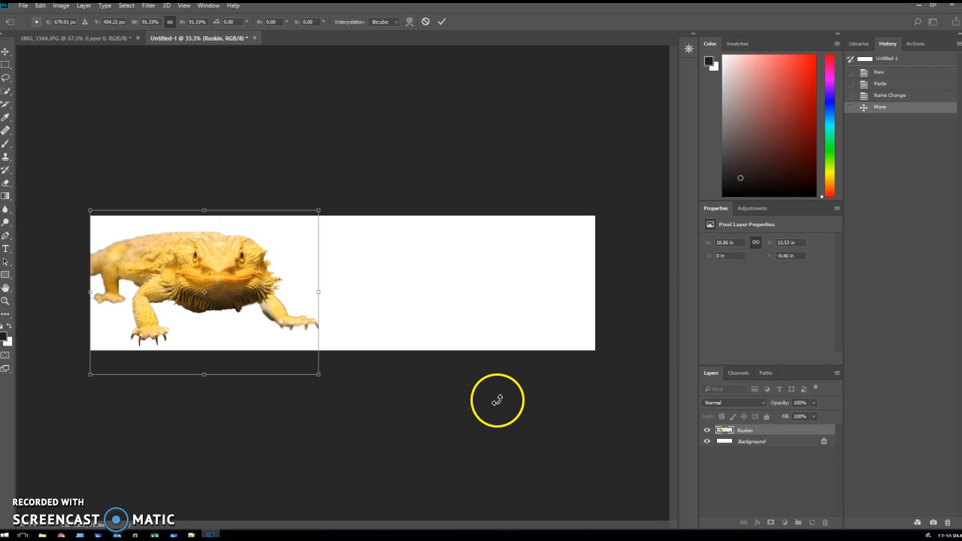
click(759, 445)
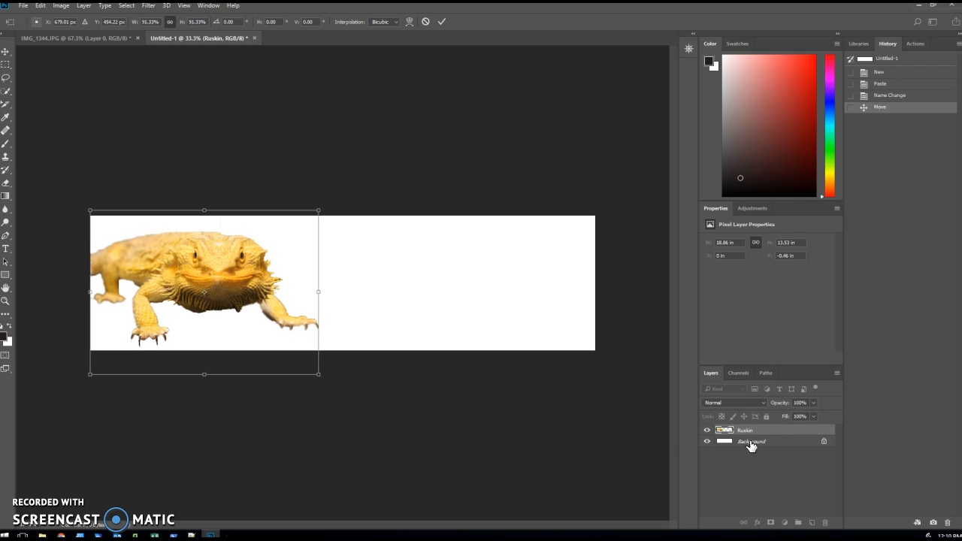
key(Return)
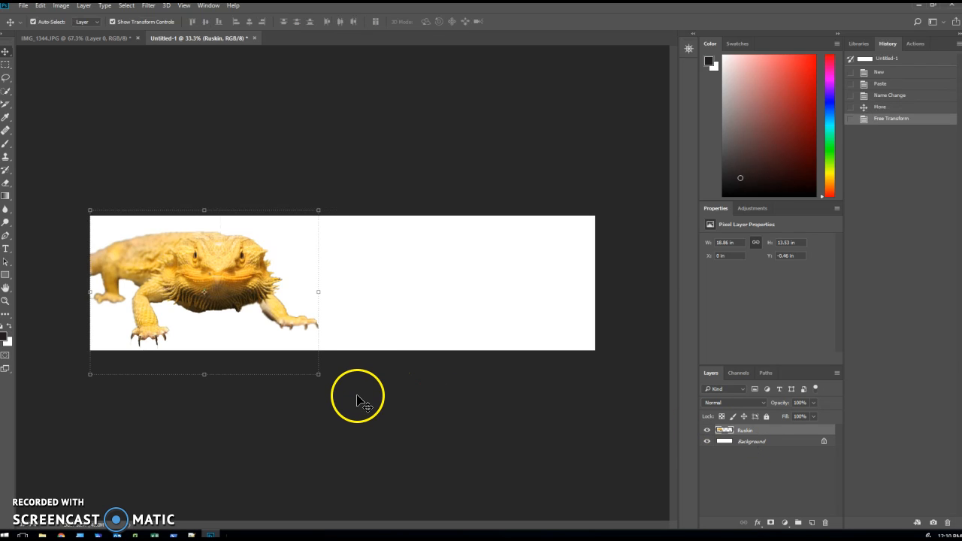
Make the Background layer active and hide the Ruskin layer.
click(742, 447)
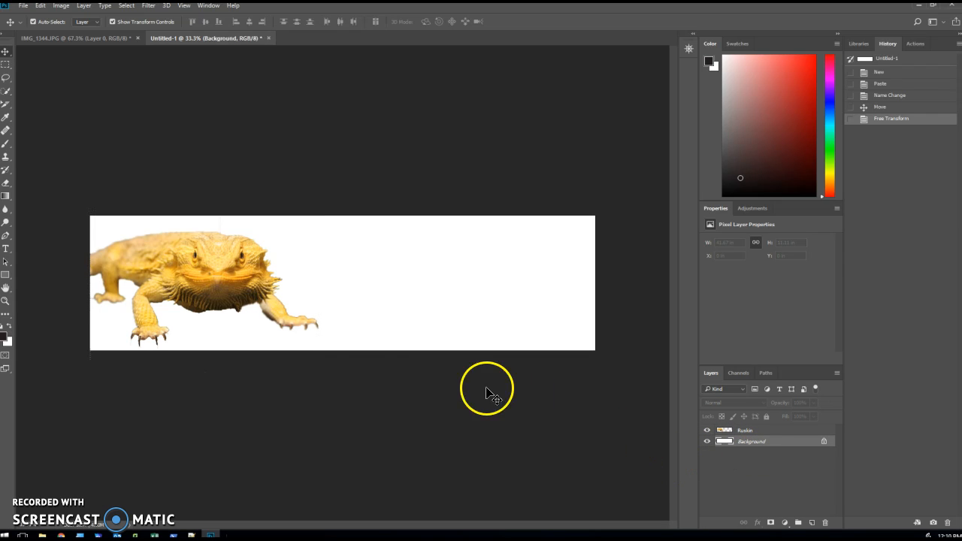
click(211, 275)
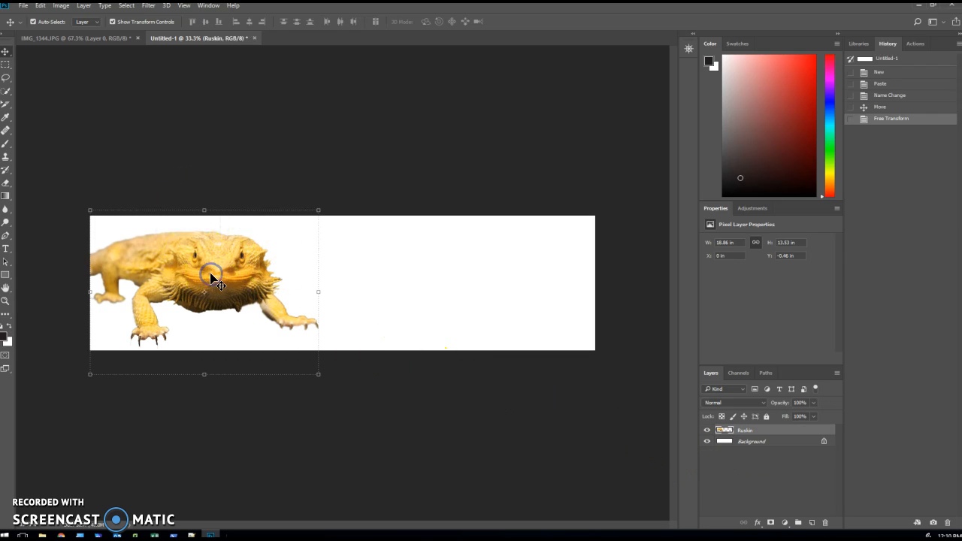
click(742, 442)
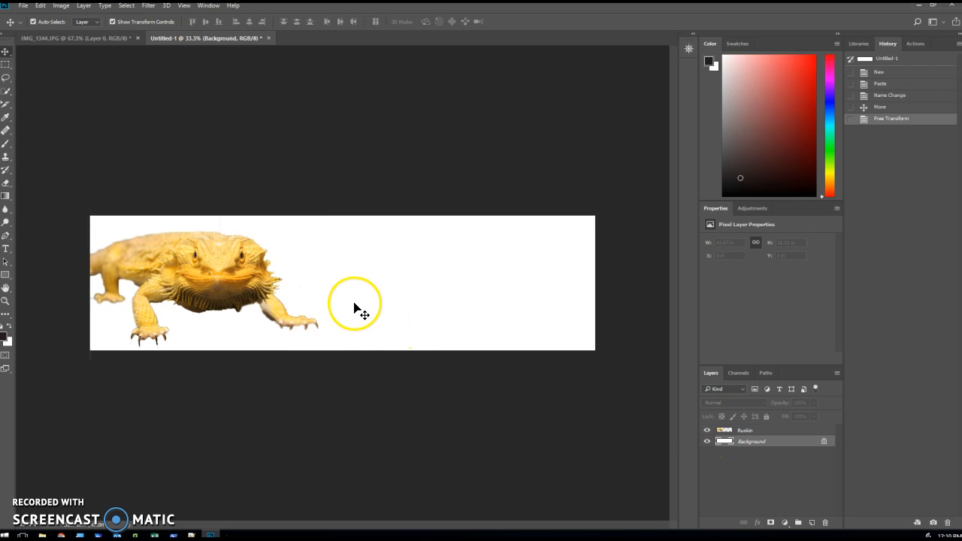
mouse_move(352, 304)
mouse_down()
mouse_move(344, 300)
mouse_move(368, 311)
mouse_move(299, 308)
mouse_up()
click(756, 446)
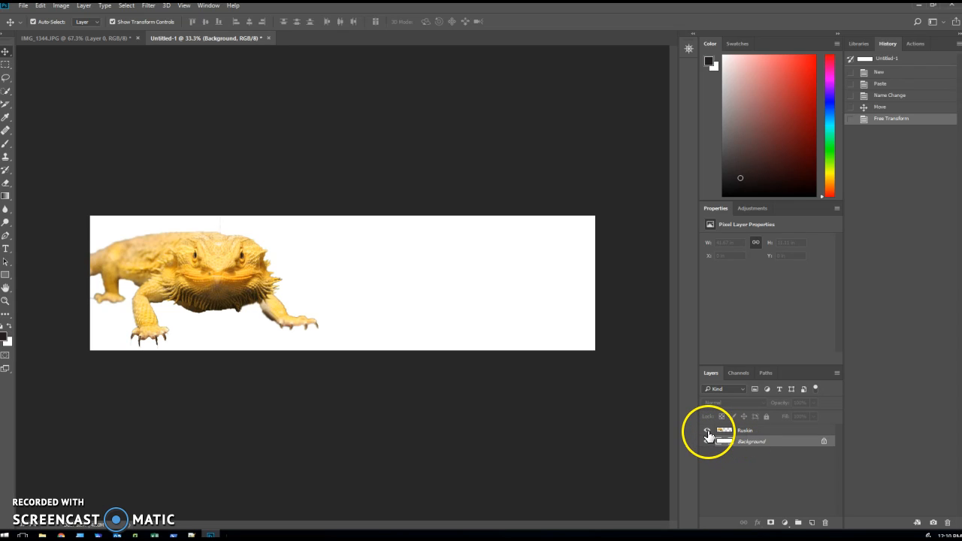
click(706, 429)
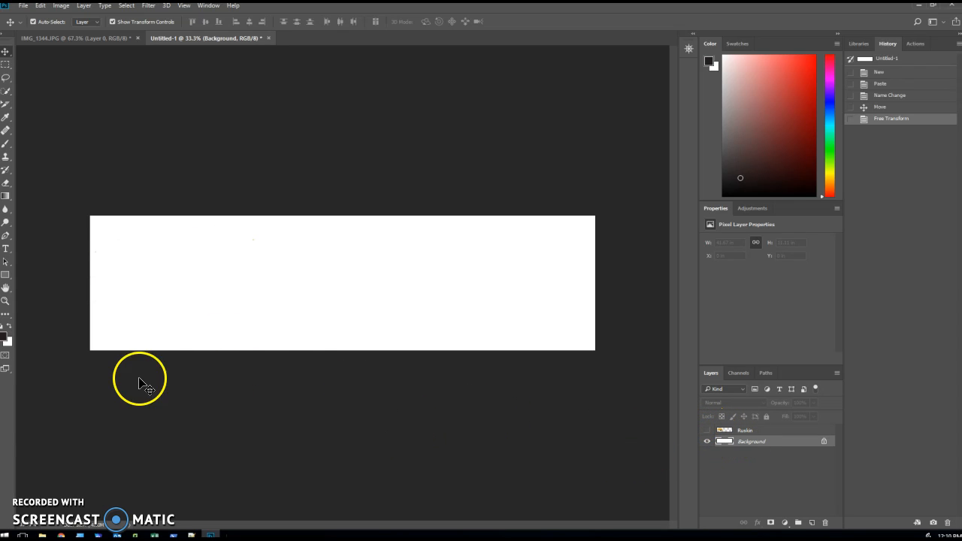
Set the foreground color to dark red 872222.
key(i)
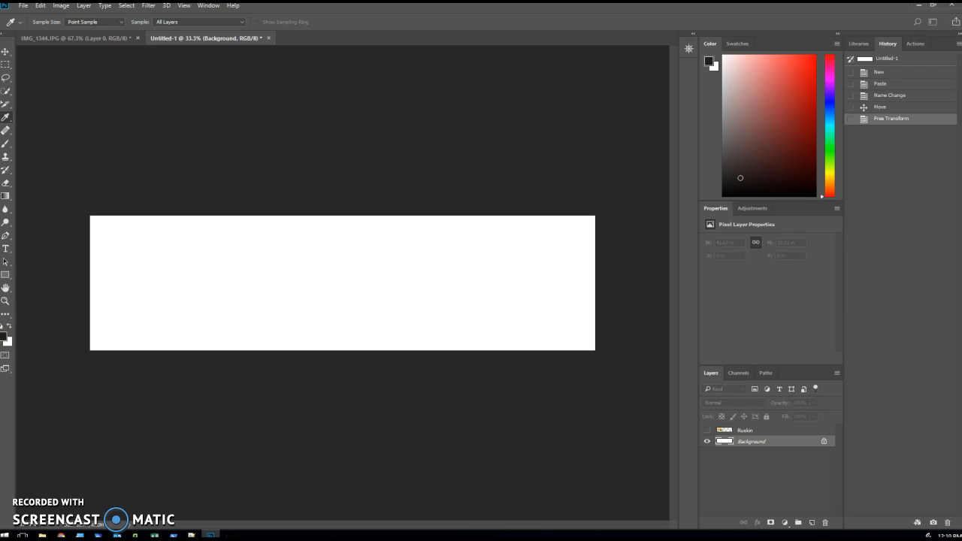
drag(961, 95, 428, 118)
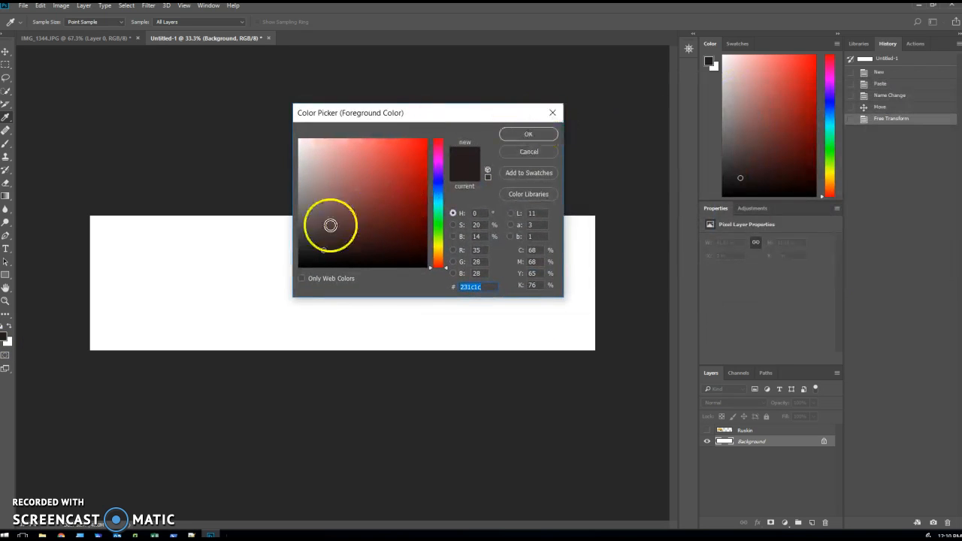
mouse_move(321, 250)
mouse_down()
mouse_move(378, 182)
mouse_move(378, 193)
mouse_move(396, 180)
mouse_move(390, 203)
mouse_up()
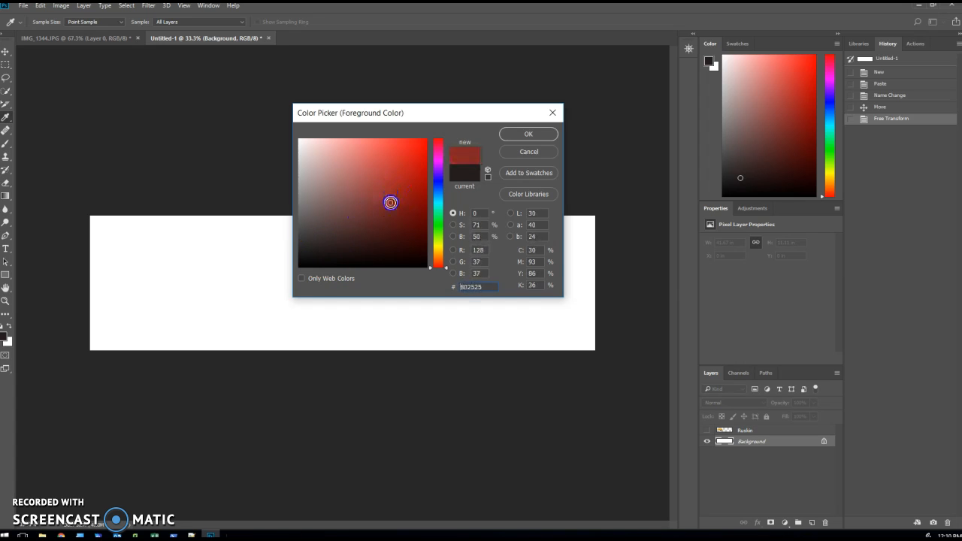
click(529, 133)
Set the background color to a light blue.
click(10, 343)
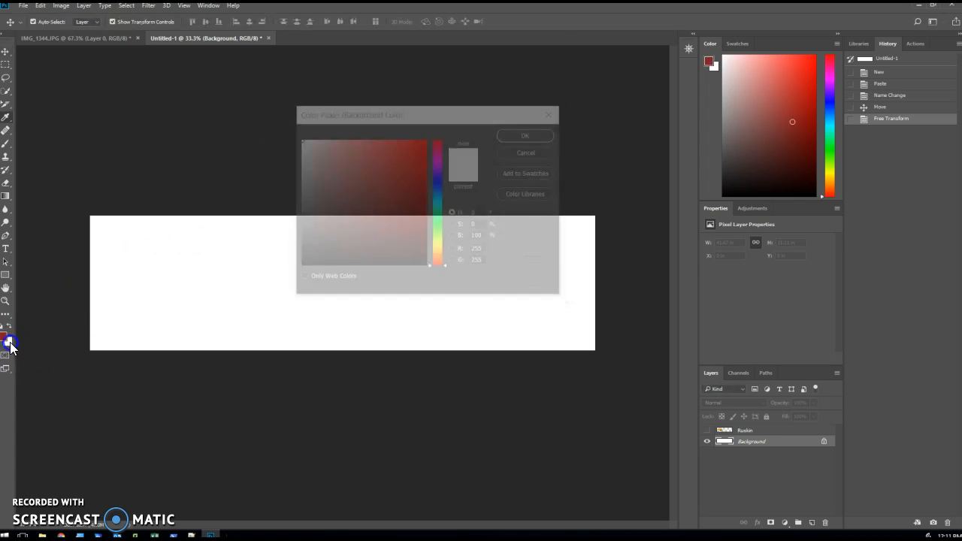
drag(441, 240, 436, 196)
drag(331, 146, 330, 158)
click(532, 135)
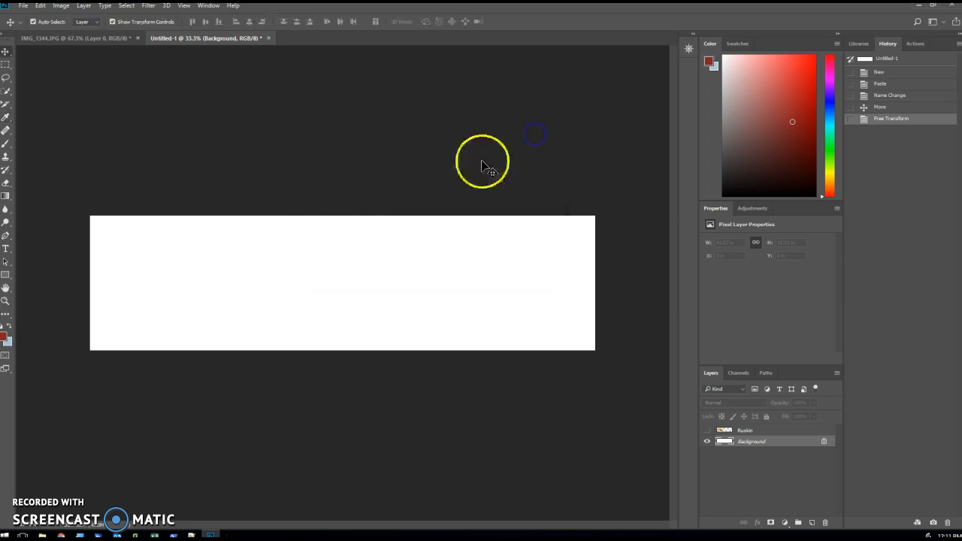
Fill the Background layer with a horizontal gradient from dark red at left to light blue at right, and show the Ruskin layer again.
click(9, 276)
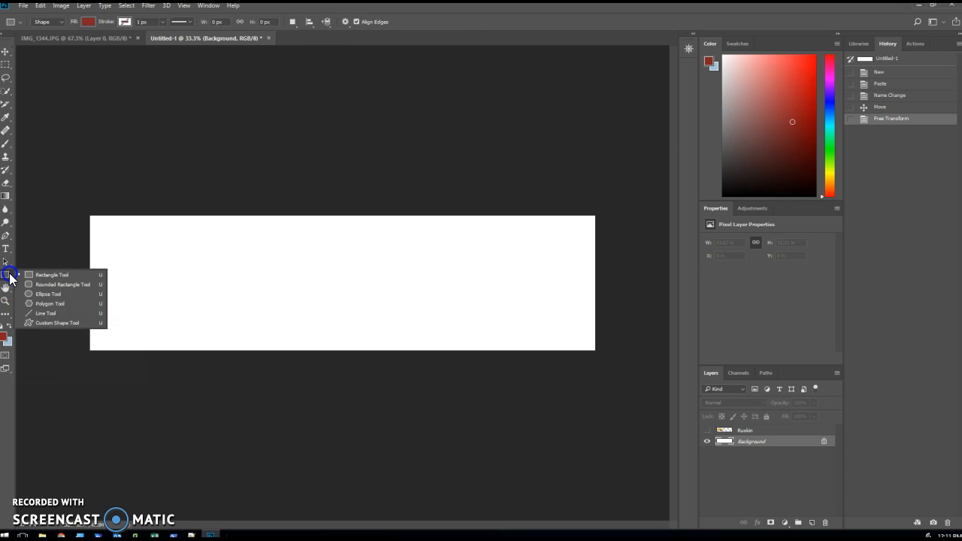
click(9, 278)
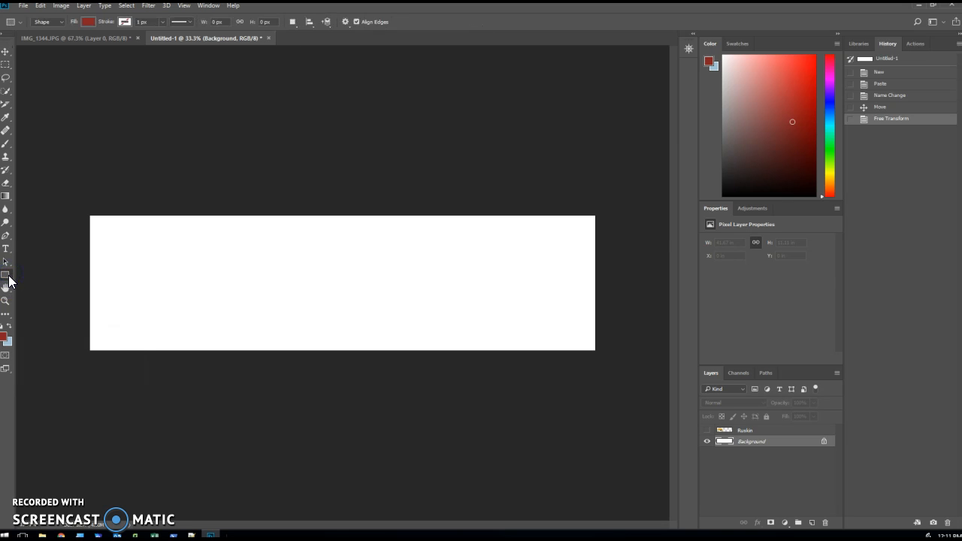
click(9, 197)
click(46, 196)
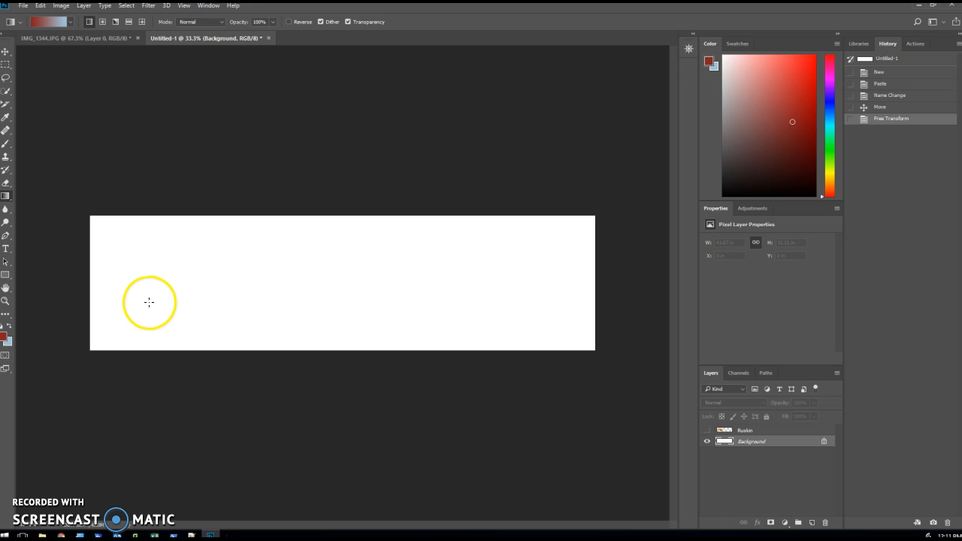
drag(163, 288, 193, 309)
drag(205, 248, 320, 332)
drag(114, 290, 559, 291)
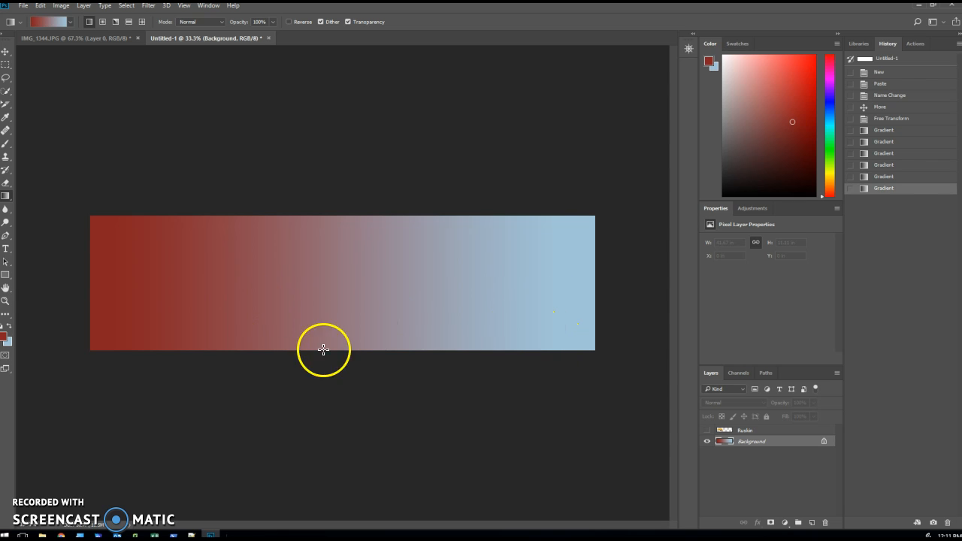
click(706, 432)
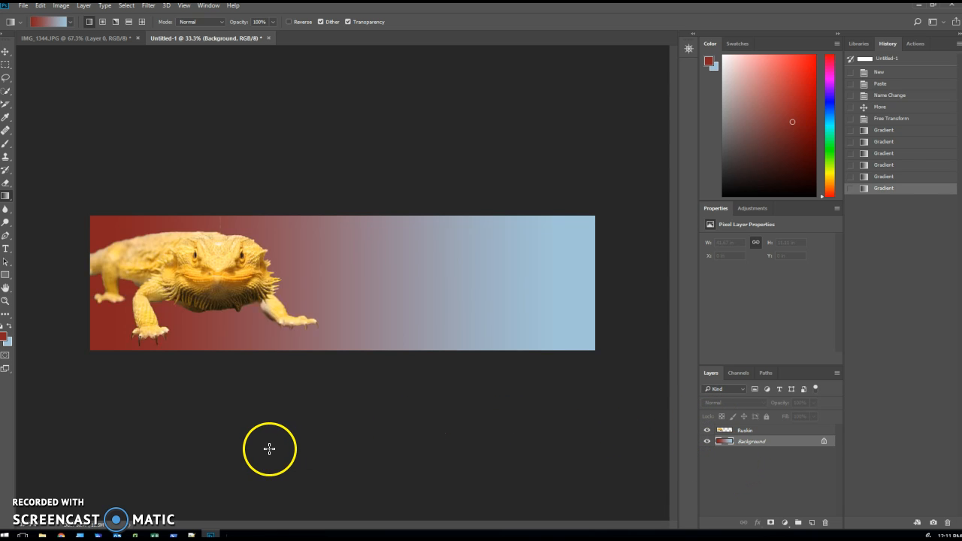
Start a new text layer on the gradient just beside the lizard and set its font to Papyrus.
click(6, 249)
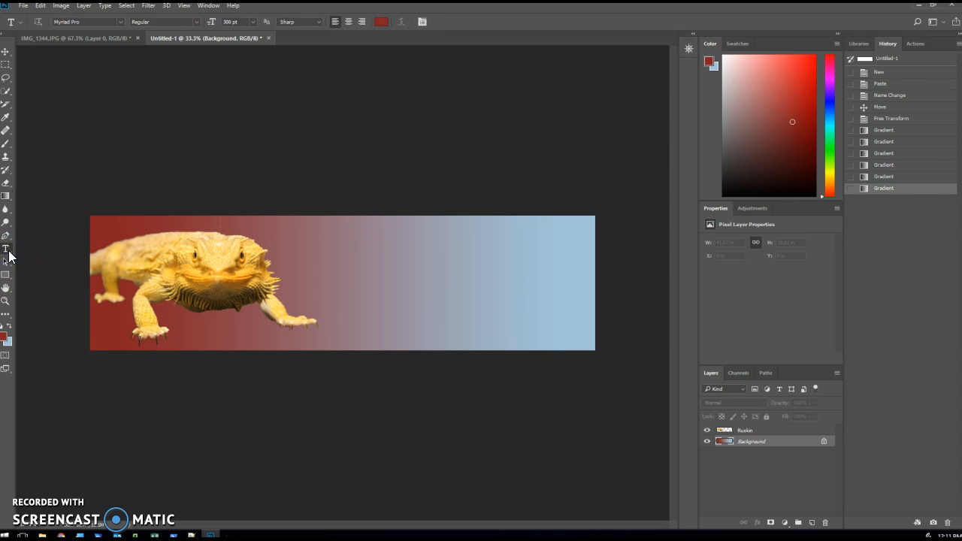
click(317, 282)
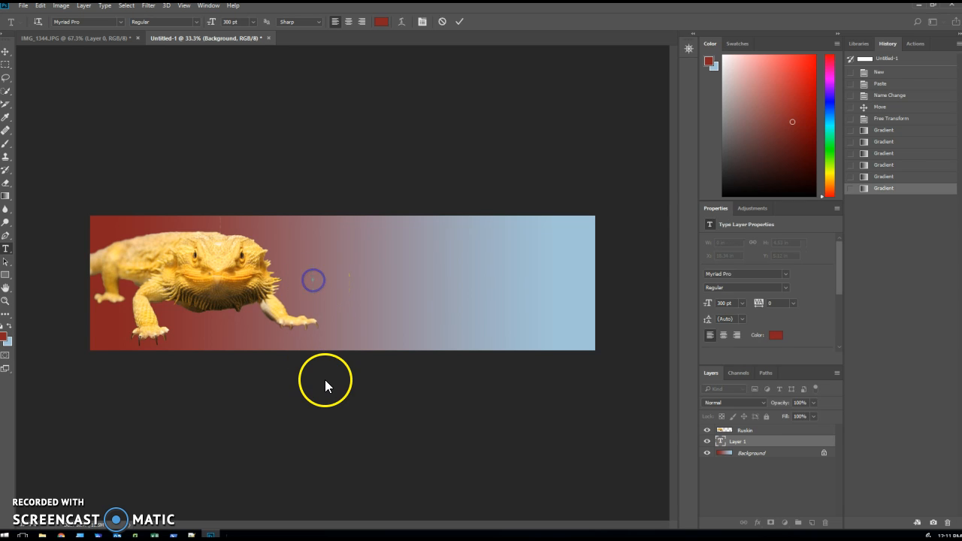
click(120, 22)
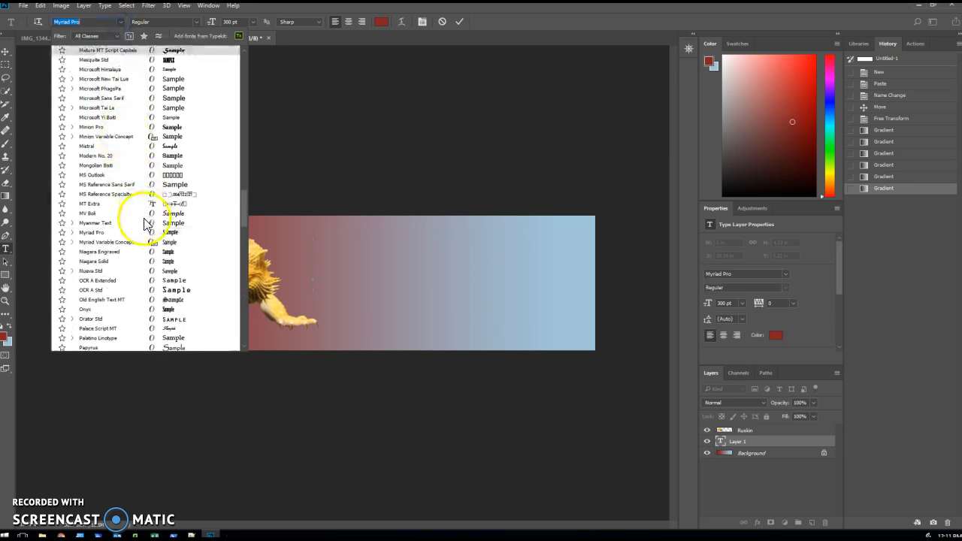
scroll(172, 248, down, 1)
scroll(173, 252, down, 2)
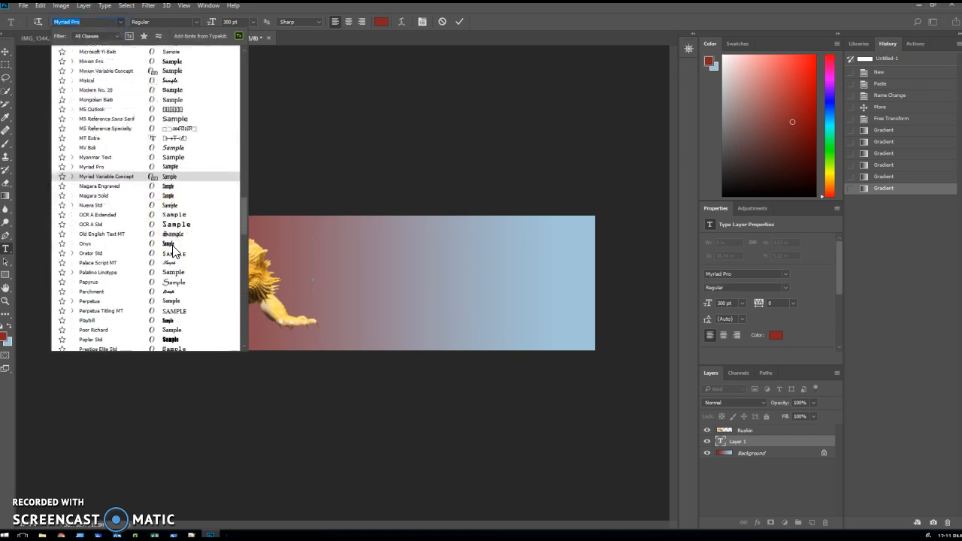
click(173, 282)
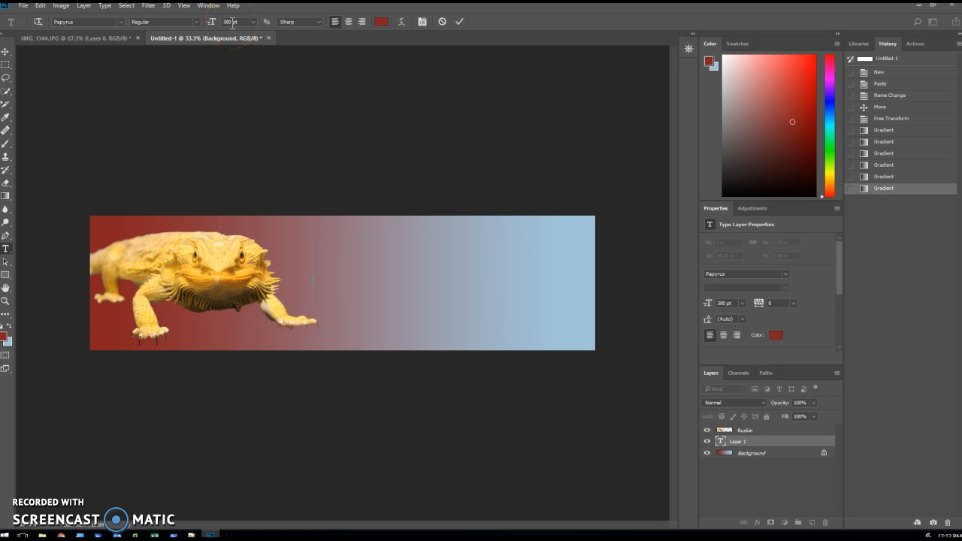
Set the text color to dark brown 341919 and enter the title "Ruskin".
click(381, 21)
click(399, 205)
drag(397, 201, 360, 242)
click(526, 134)
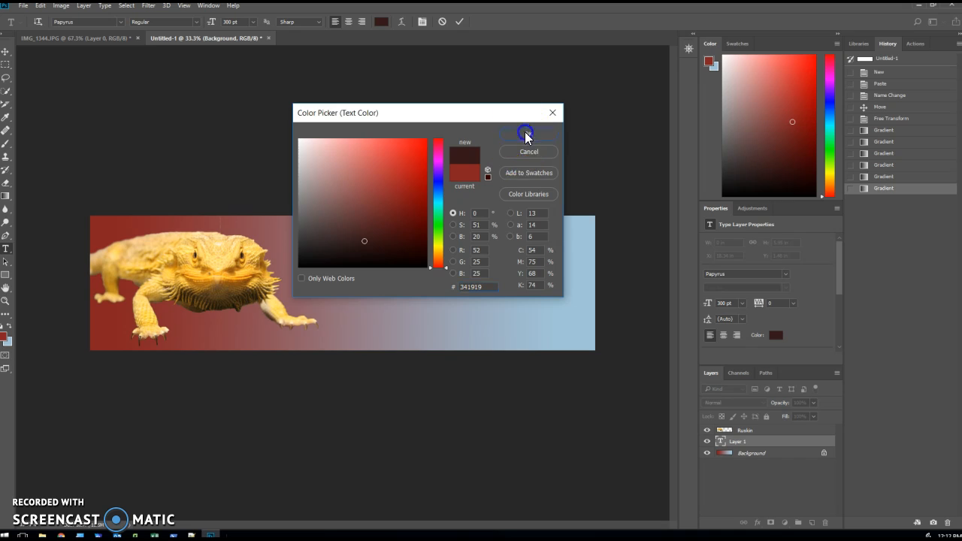
text(Ruskin)
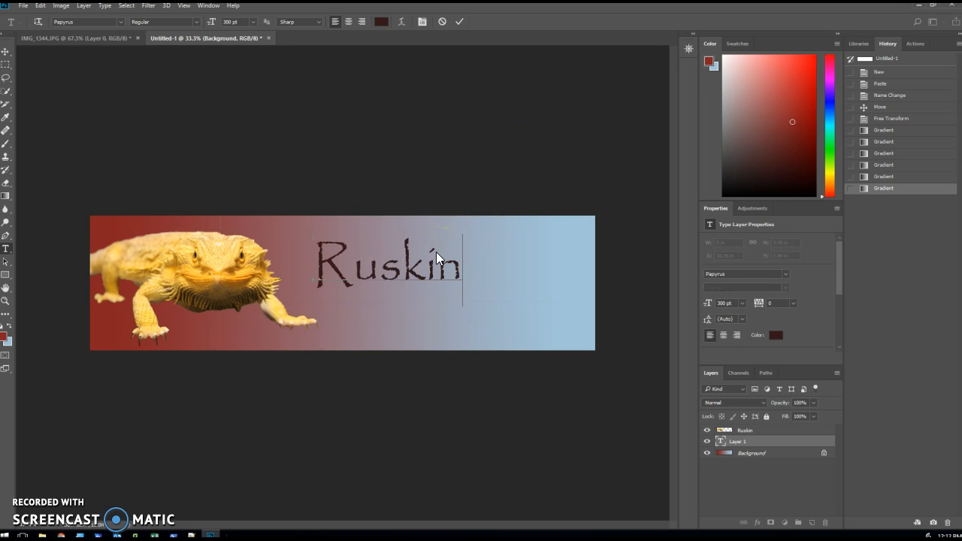
Enlarge the Ruskin title to 400 pt and move it slightly right and down, centering it vertically on the banner.
drag(460, 267, 322, 276)
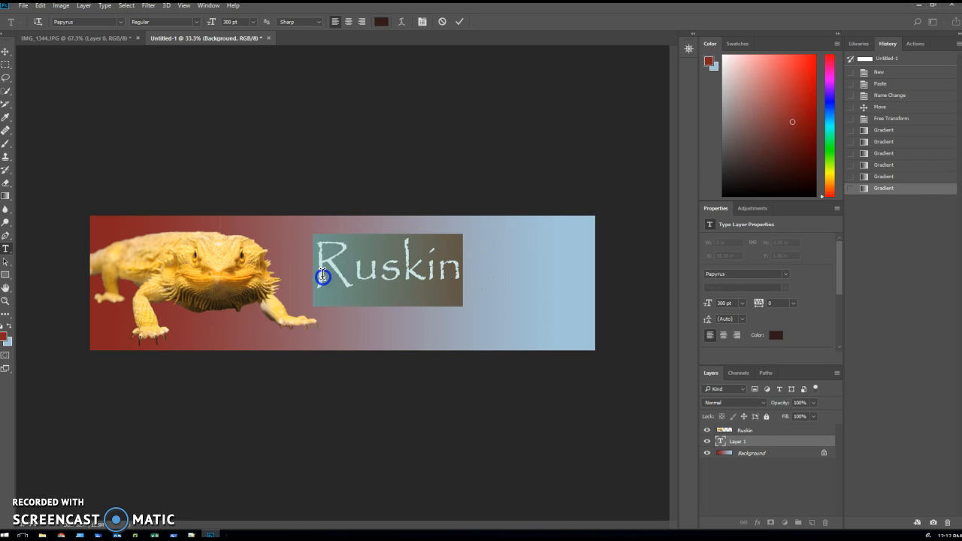
click(228, 22)
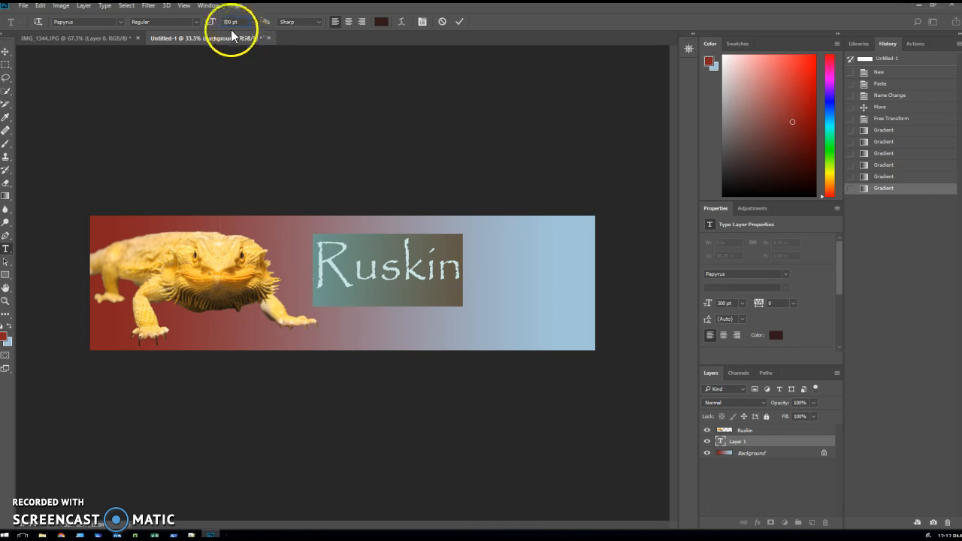
text(4)
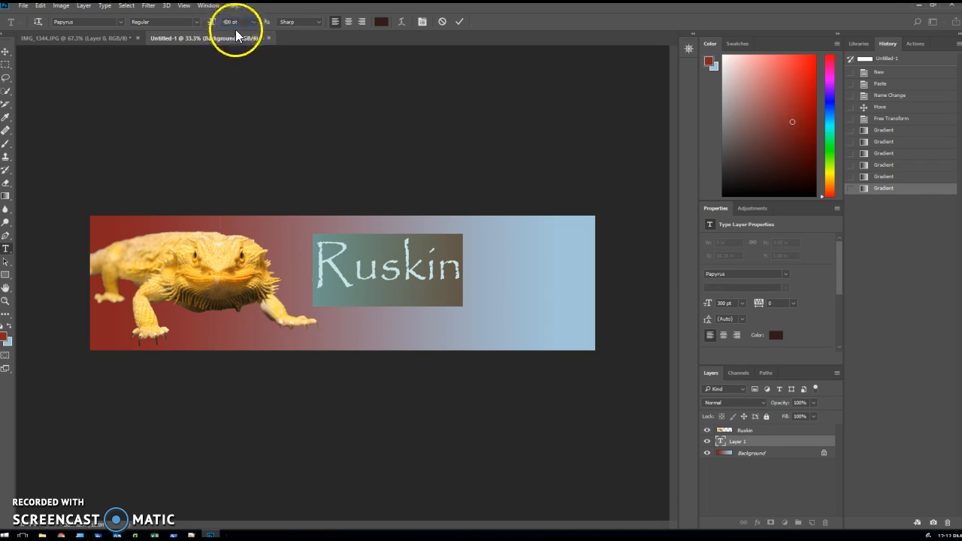
key(Return)
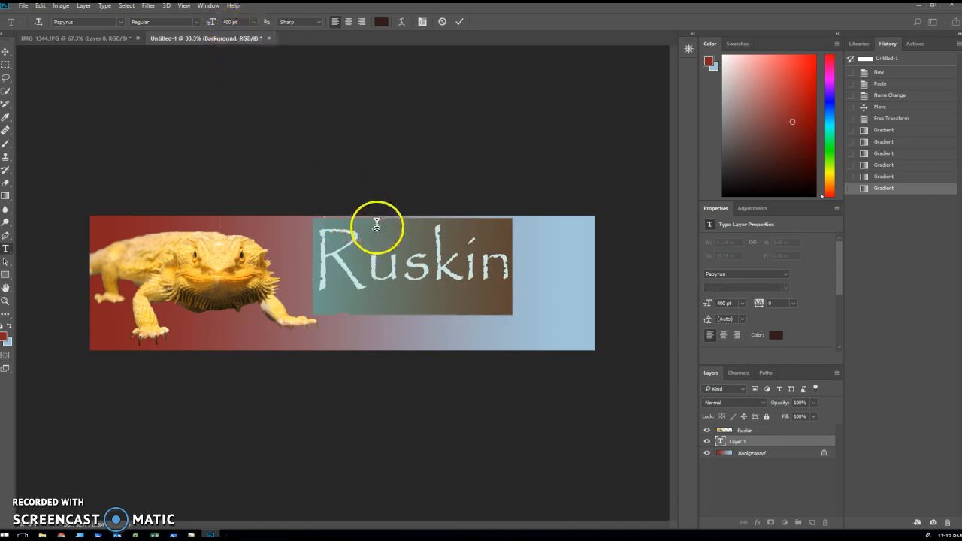
click(5, 51)
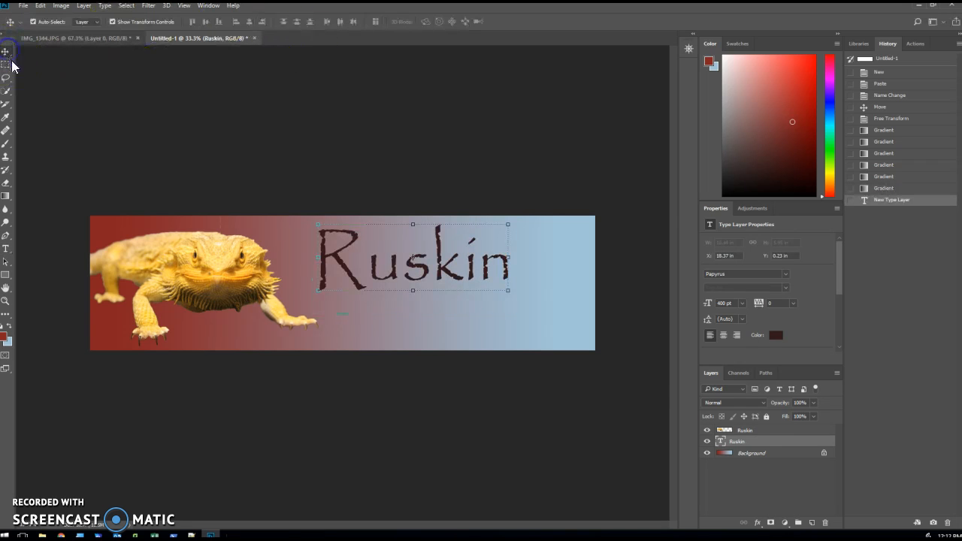
drag(382, 258, 413, 266)
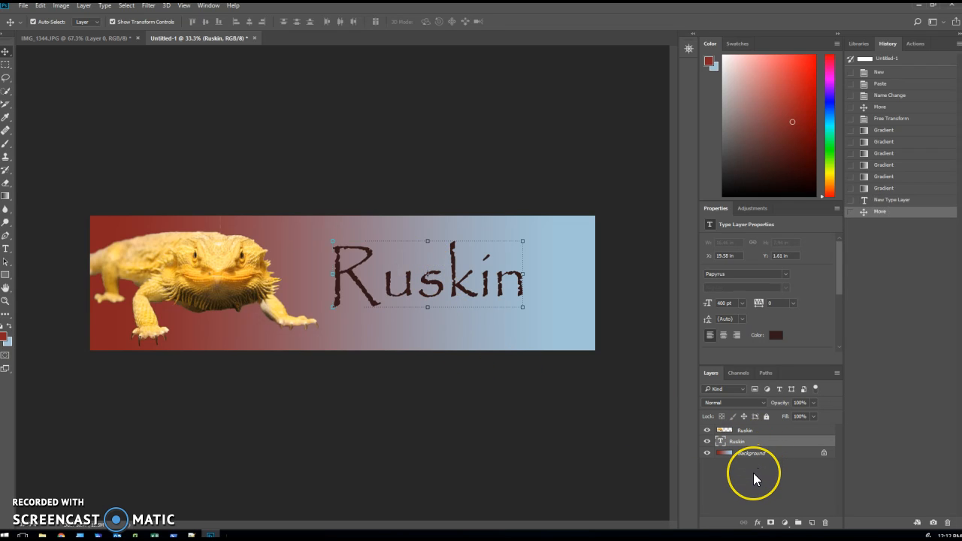
Try to move the text layer and the lizard layer below the locked Background layer.
drag(756, 437, 760, 459)
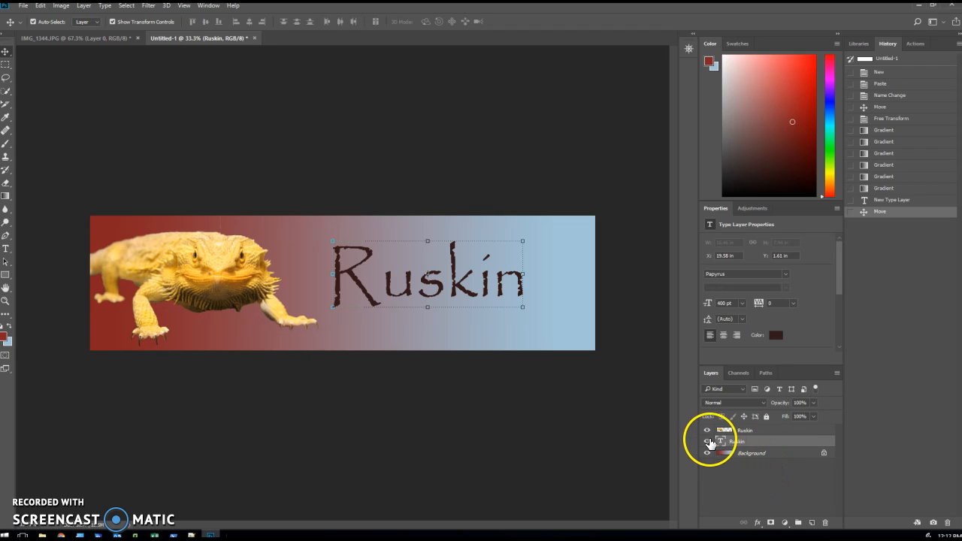
click(748, 481)
drag(748, 431, 748, 460)
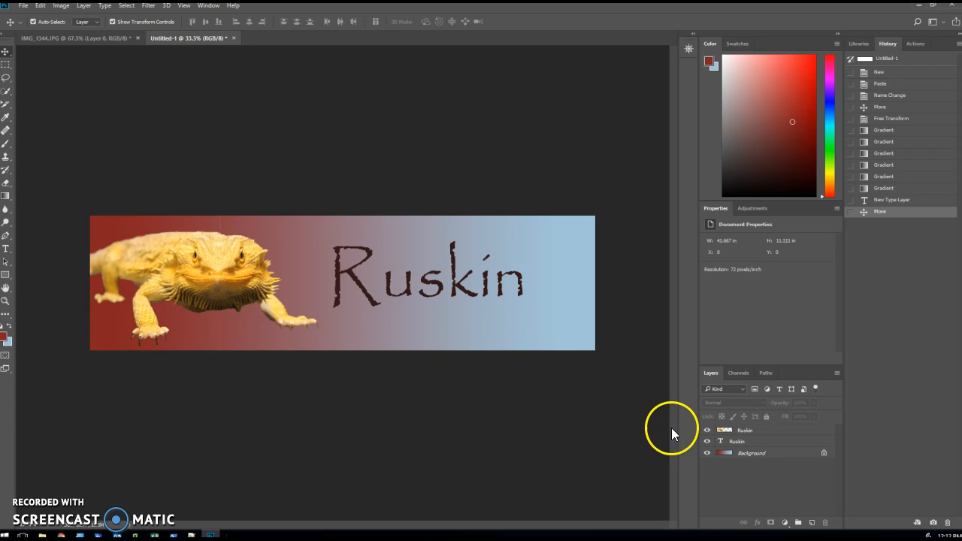
Shift the Ruskin title left toward the lizard's front foot and place the text layer above the lizard layer.
drag(423, 281, 400, 277)
drag(736, 441, 739, 428)
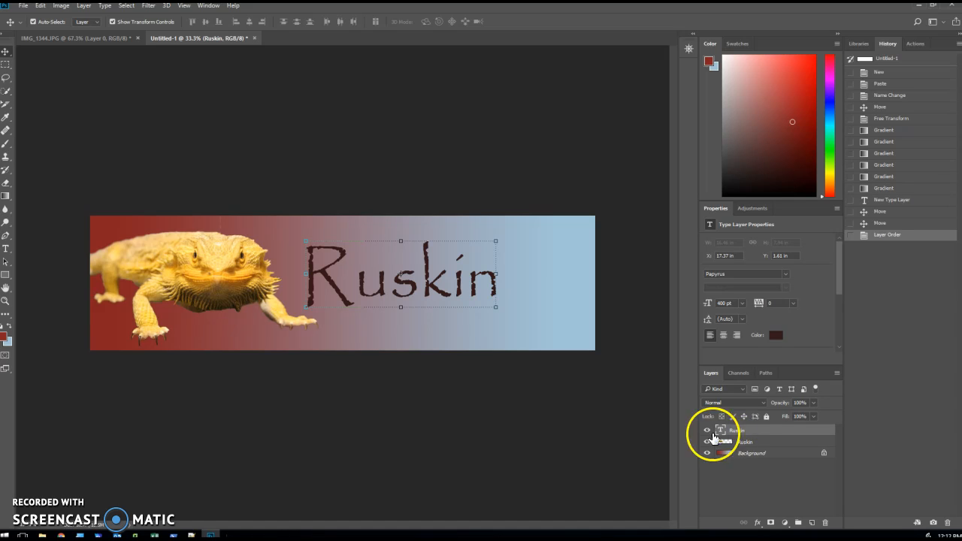
mouse_move(412, 289)
mouse_down()
mouse_move(324, 274)
mouse_move(300, 289)
mouse_move(440, 272)
mouse_move(403, 290)
mouse_up()
Unlock the Background layer and order the layers with the lizard uppermost, the text in the middle and the gradient lowest.
drag(743, 457, 750, 434)
click(823, 452)
click(744, 457)
mouse_move(744, 457)
mouse_down()
mouse_move(742, 427)
mouse_move(744, 462)
mouse_move(777, 460)
mouse_move(751, 455)
mouse_move(764, 448)
mouse_move(741, 432)
mouse_move(742, 445)
mouse_up()
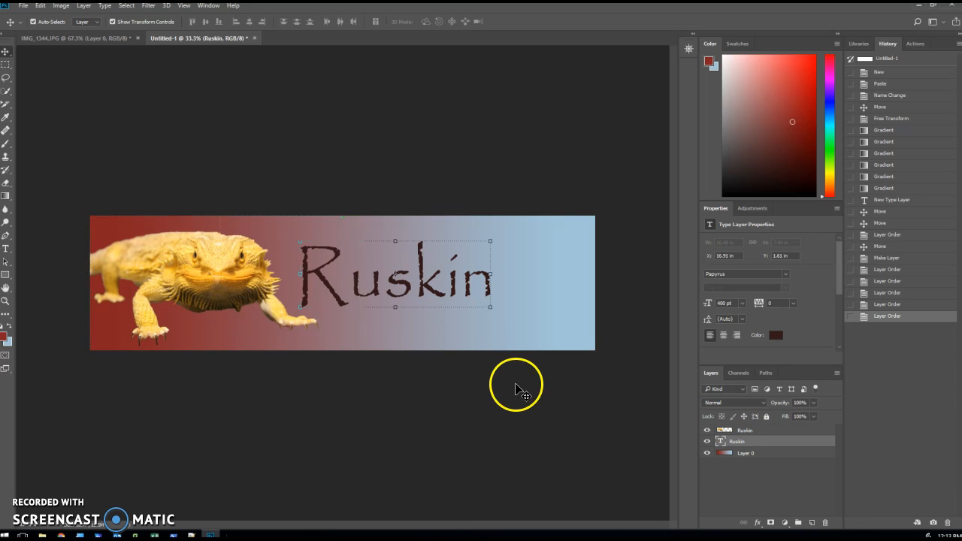
Scale the Ruskin title proportionally to about 137% and position it so the lizard's foot overlaps the letter R.
click(489, 308)
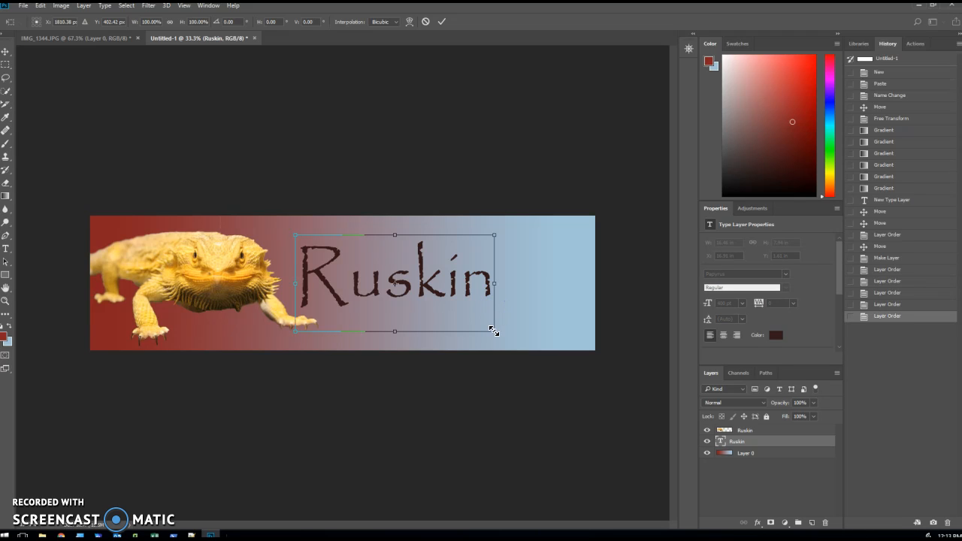
click(170, 21)
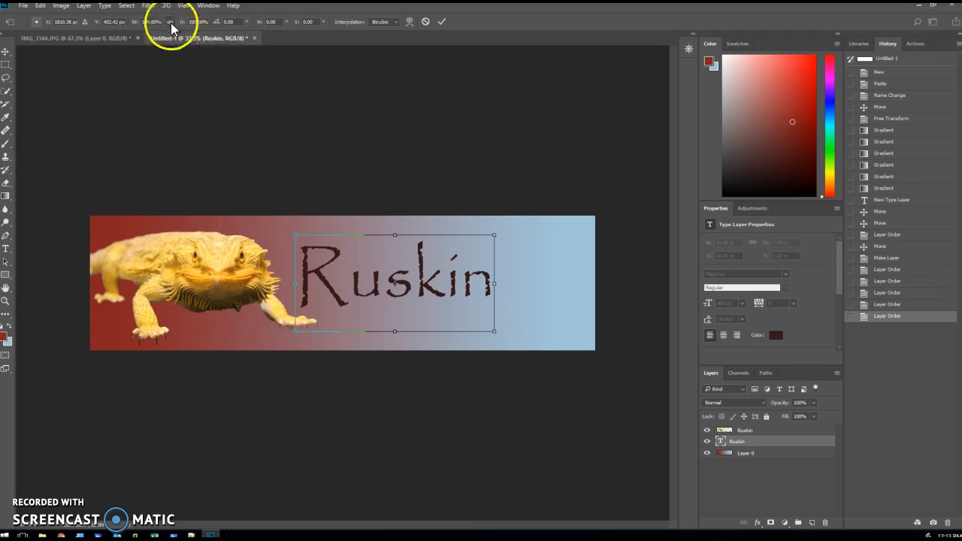
drag(493, 332, 568, 364)
mouse_move(444, 304)
mouse_down()
mouse_move(411, 279)
mouse_move(433, 295)
mouse_up()
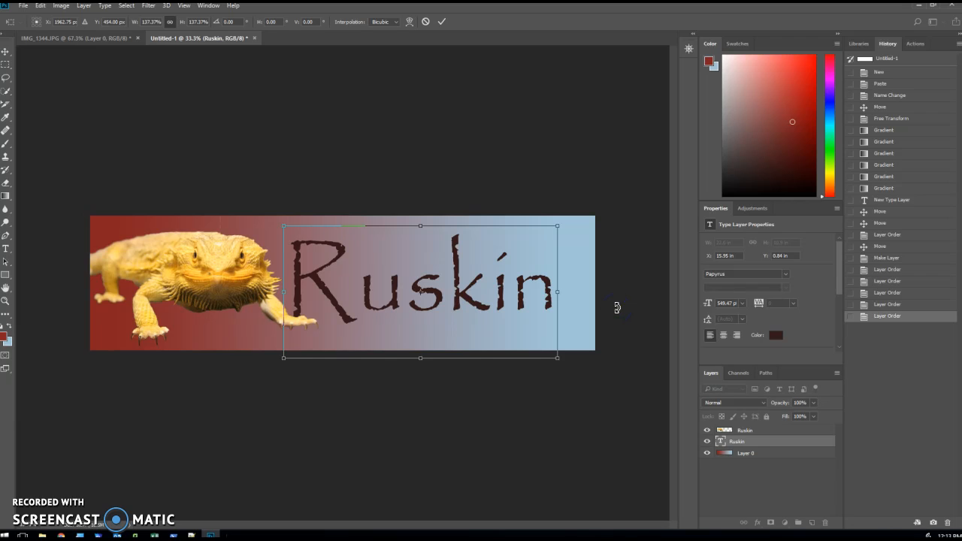
key(Return)
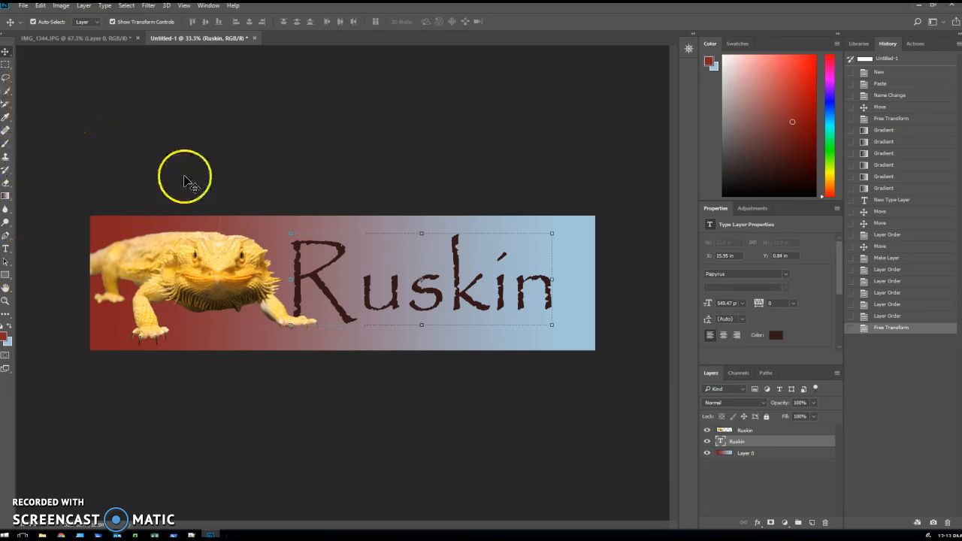
click(24, 5)
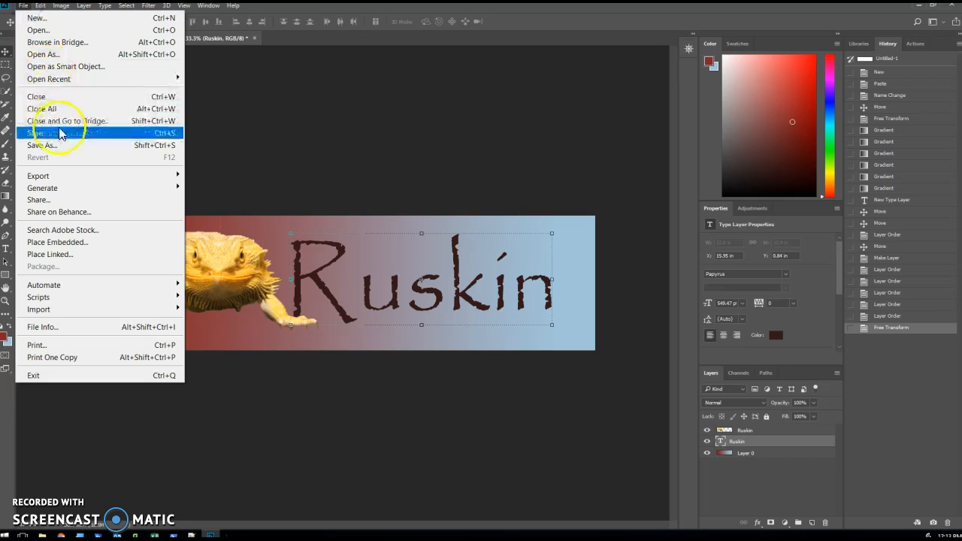
mouse_move(75, 175)
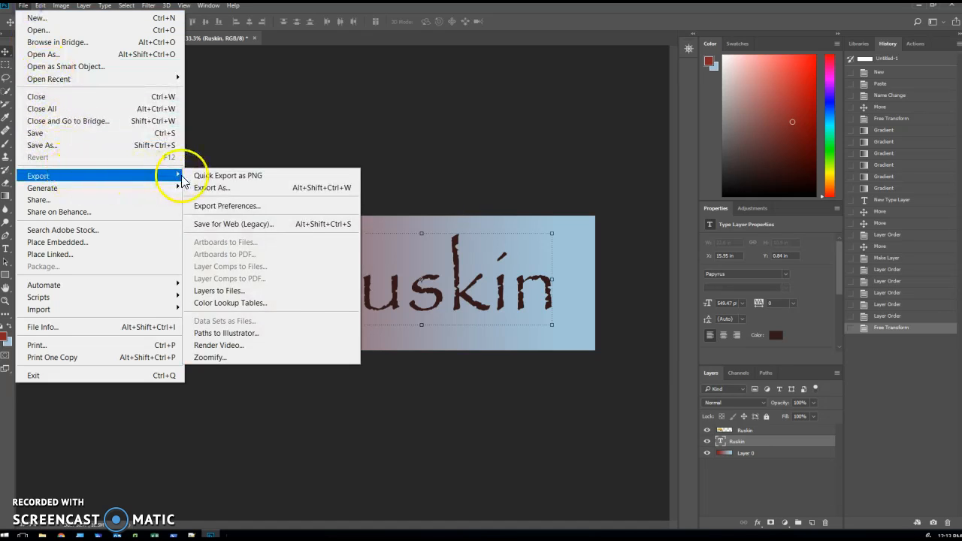
click(253, 122)
click(66, 6)
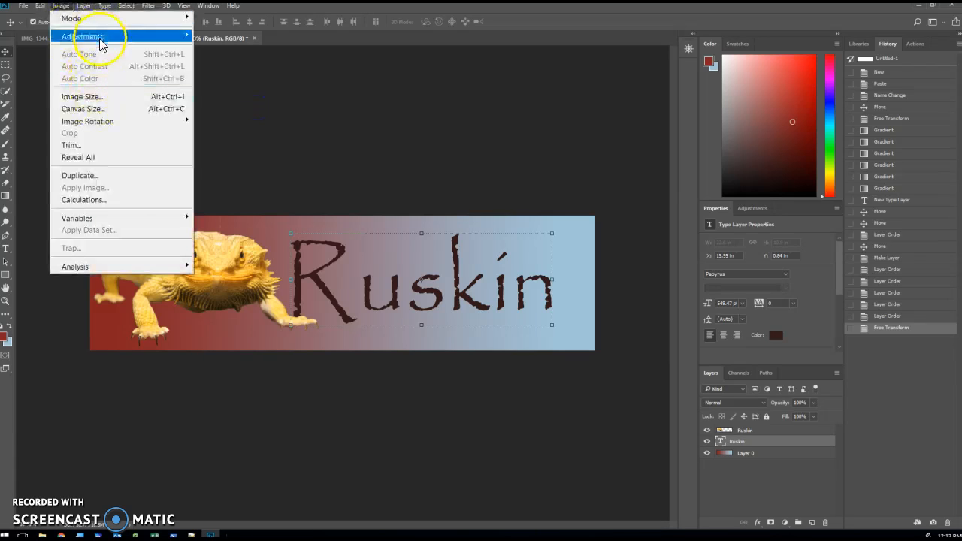
Save the banner as Ruskin.psd in Photoshop format with layers, in the "91878 and 91879 - Develop a digital solution" folder.
mouse_move(22, 9)
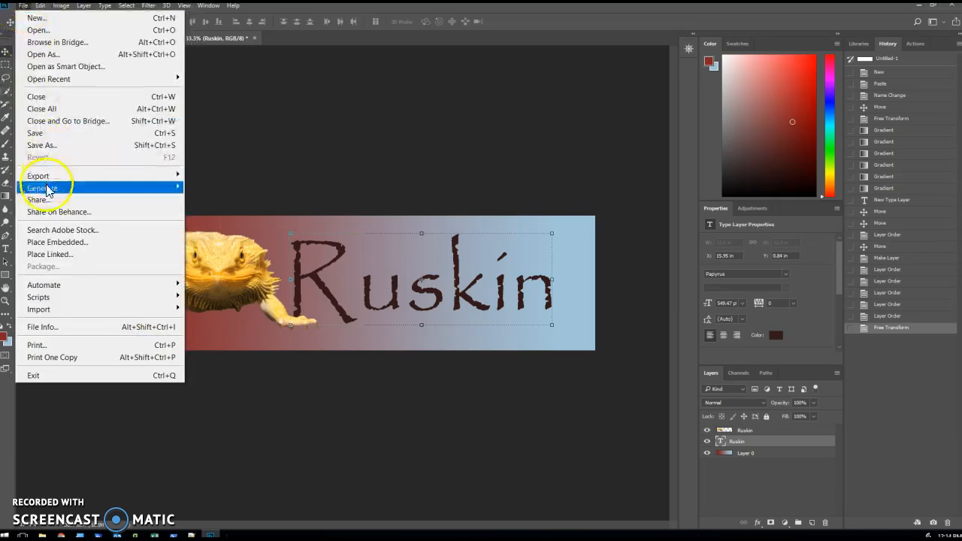
click(47, 137)
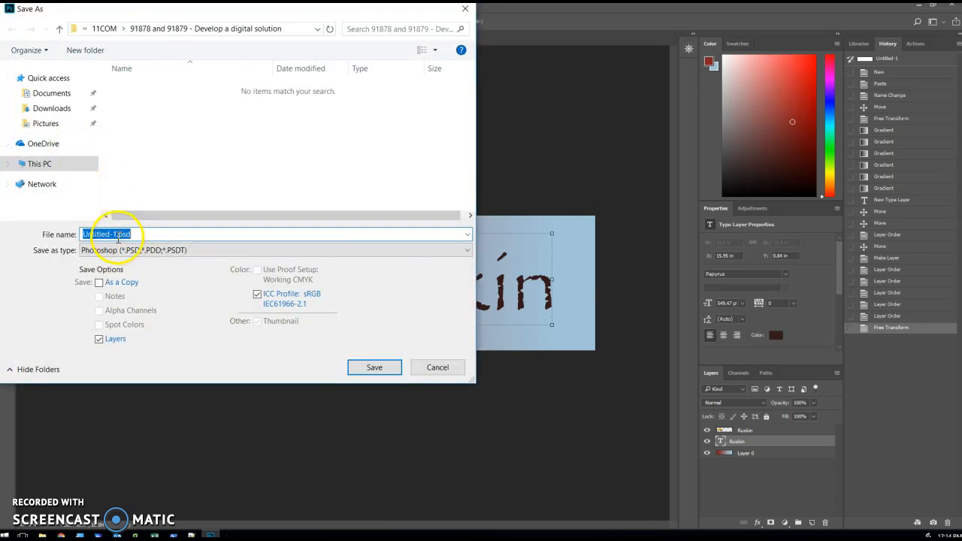
click(117, 235)
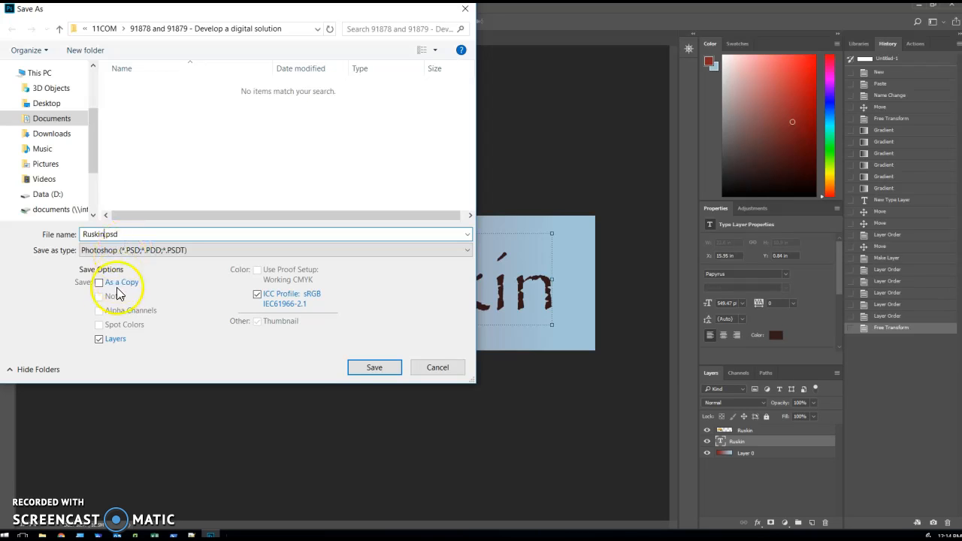
click(369, 370)
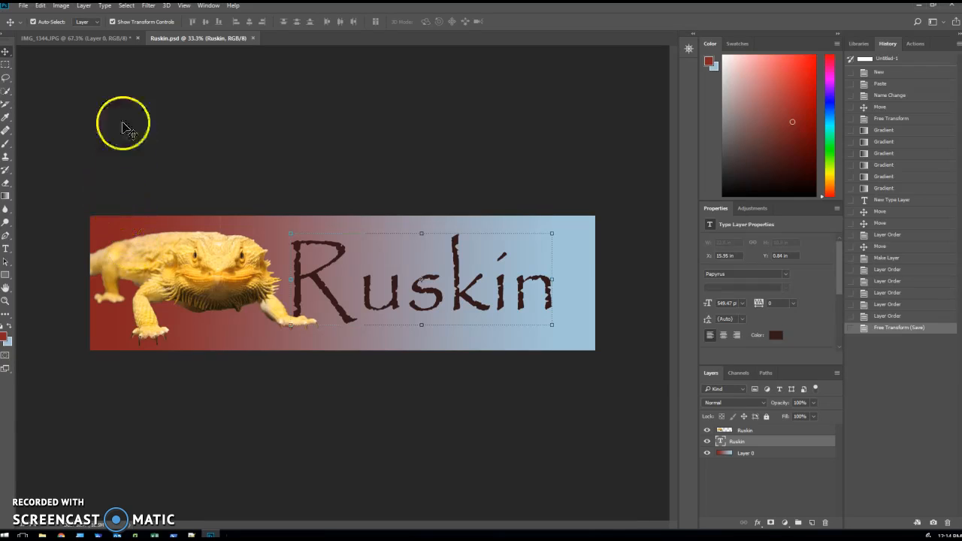
Resize the banner image to 960 pixels wide, with width and height linked to keep the proportions.
click(24, 6)
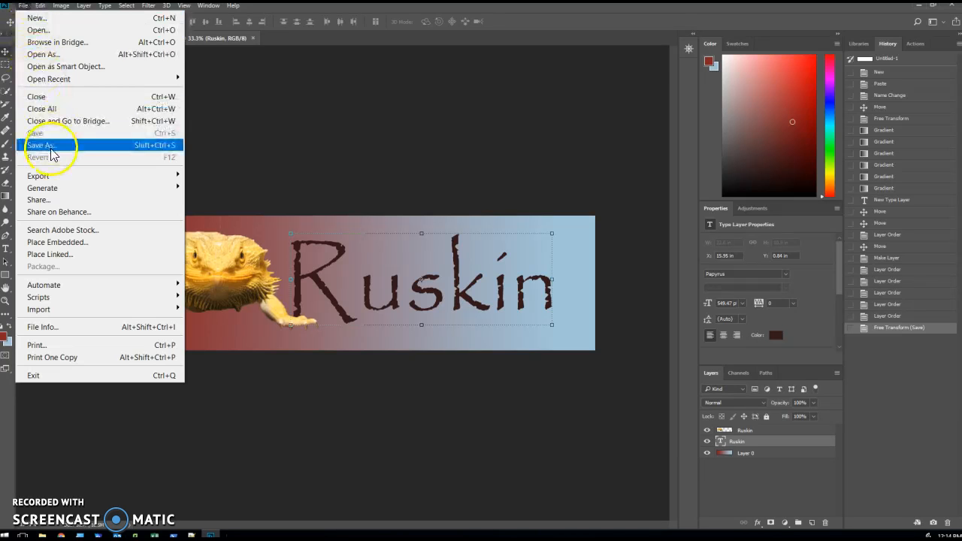
click(223, 122)
click(61, 5)
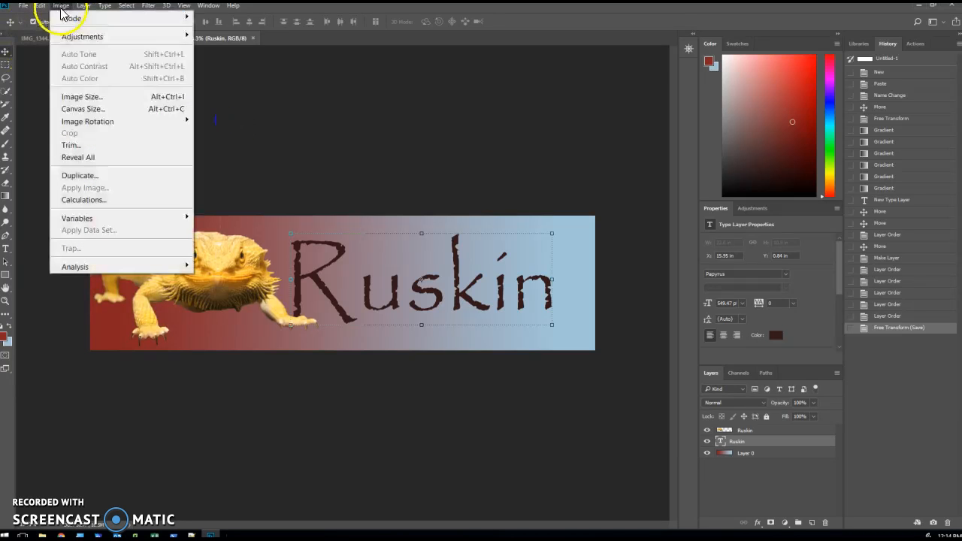
click(81, 97)
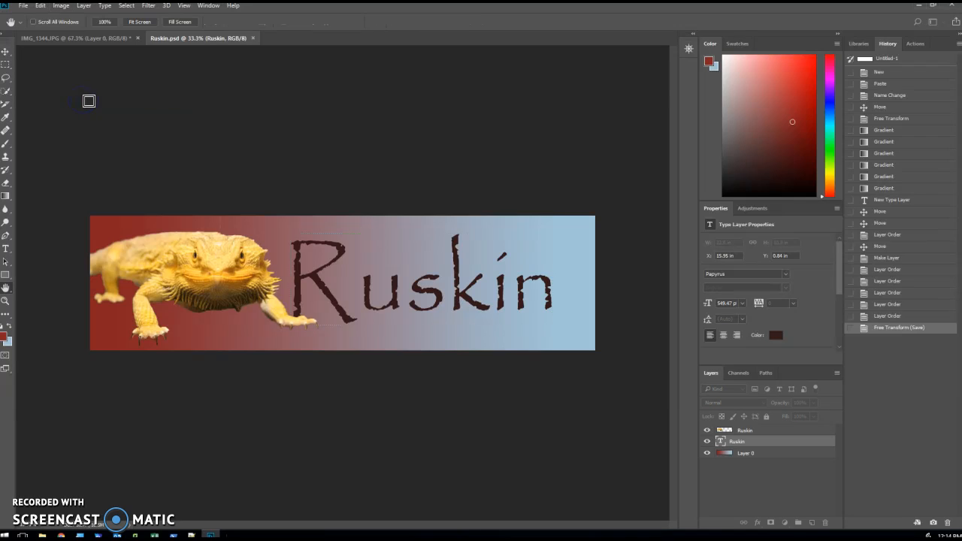
drag(961, 128, 425, 96)
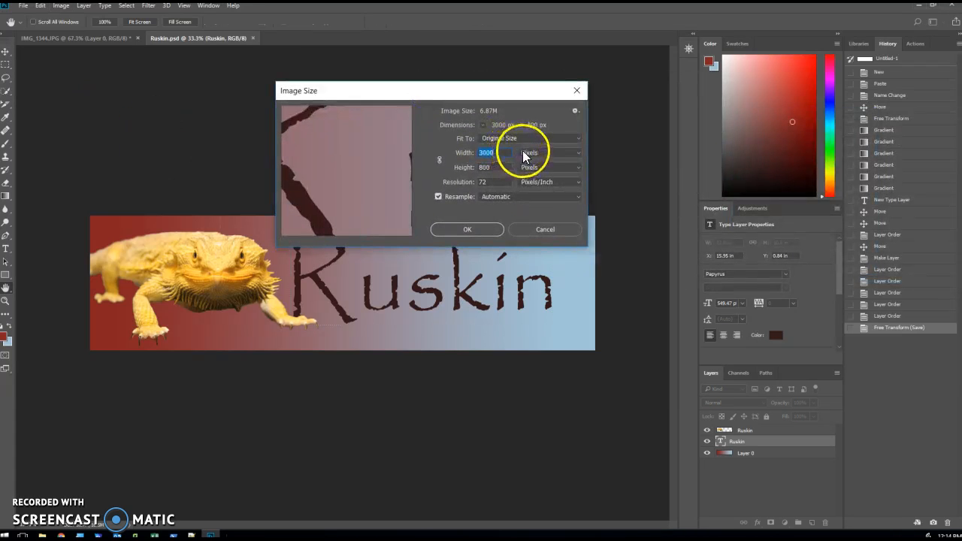
text(960)
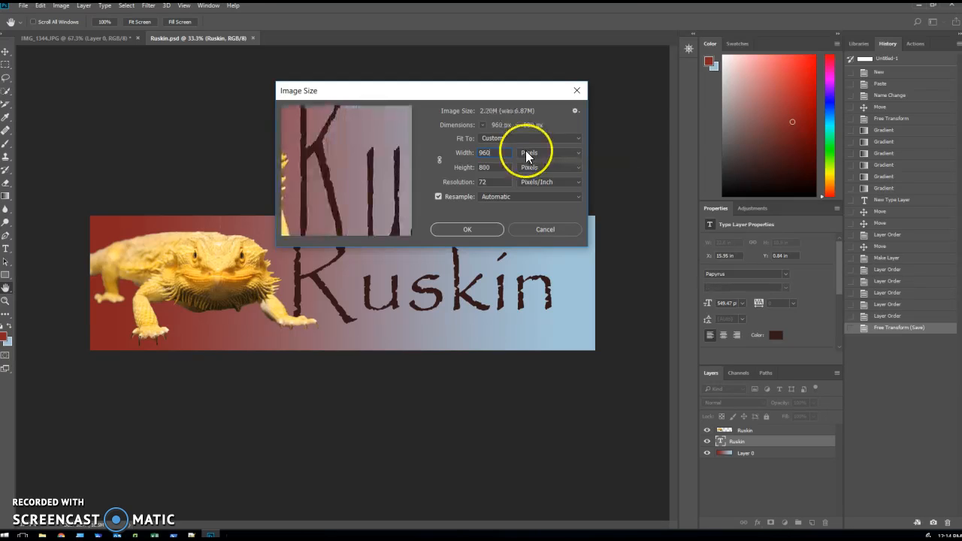
click(439, 160)
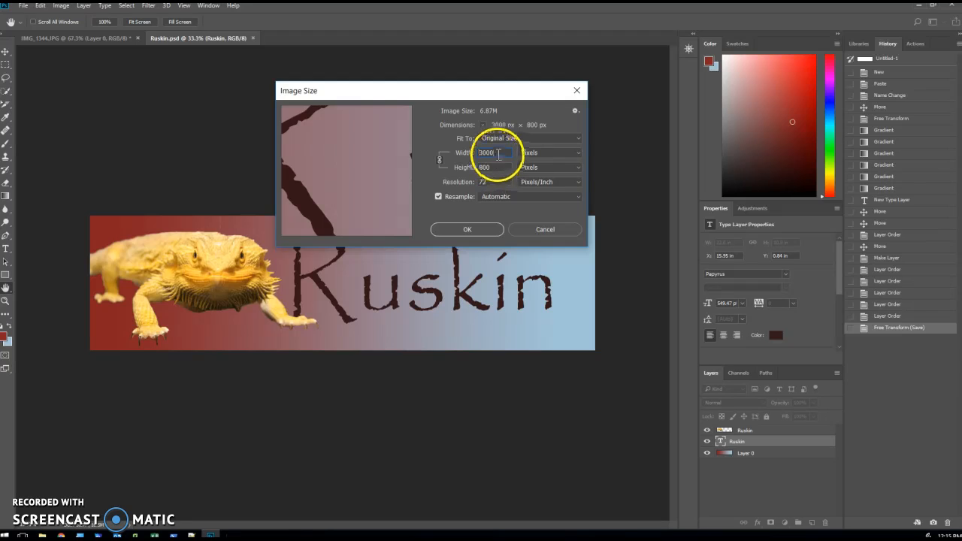
text(960)
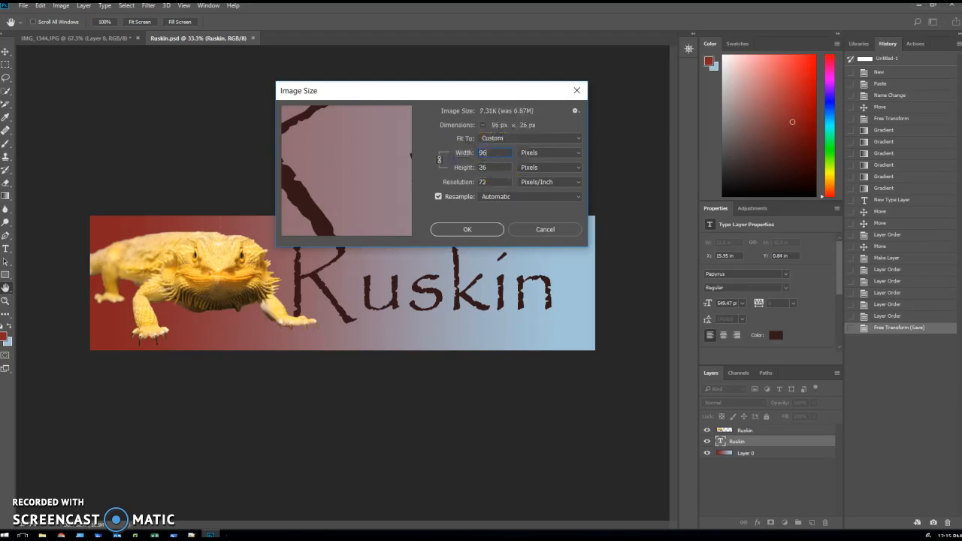
click(463, 157)
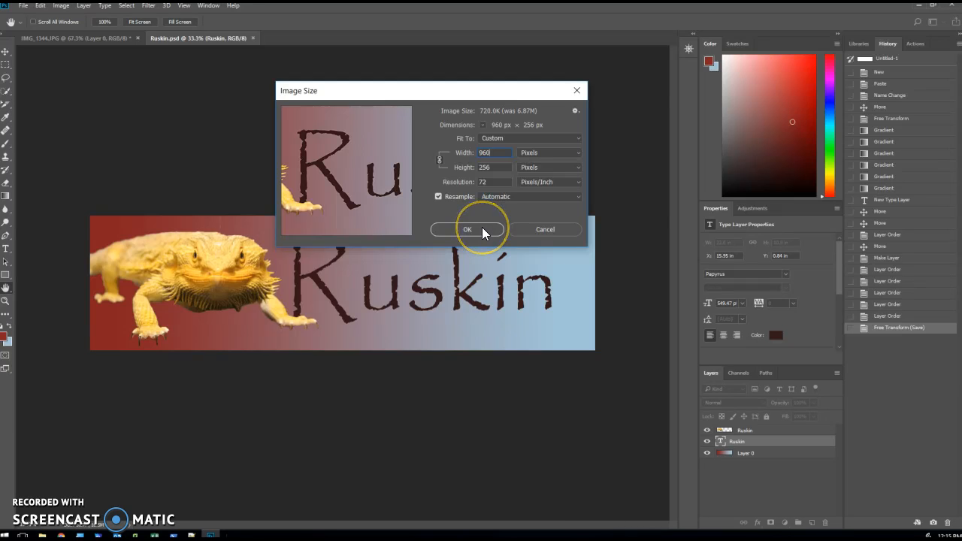
click(480, 229)
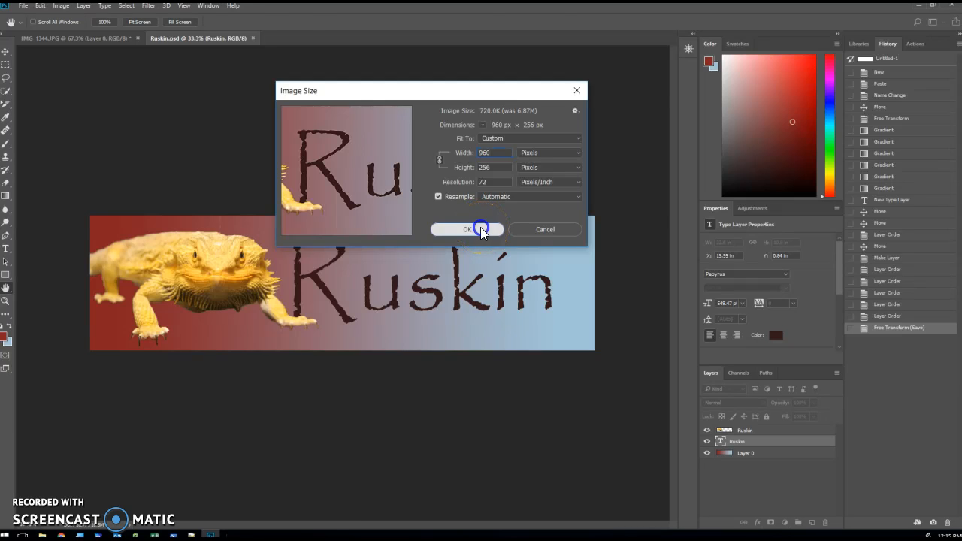
Save a copy of the resized banner as Ruskin.jpg in JPEG format in the "91878 and 91879 - Develop a digital solution" folder.
click(23, 5)
click(52, 145)
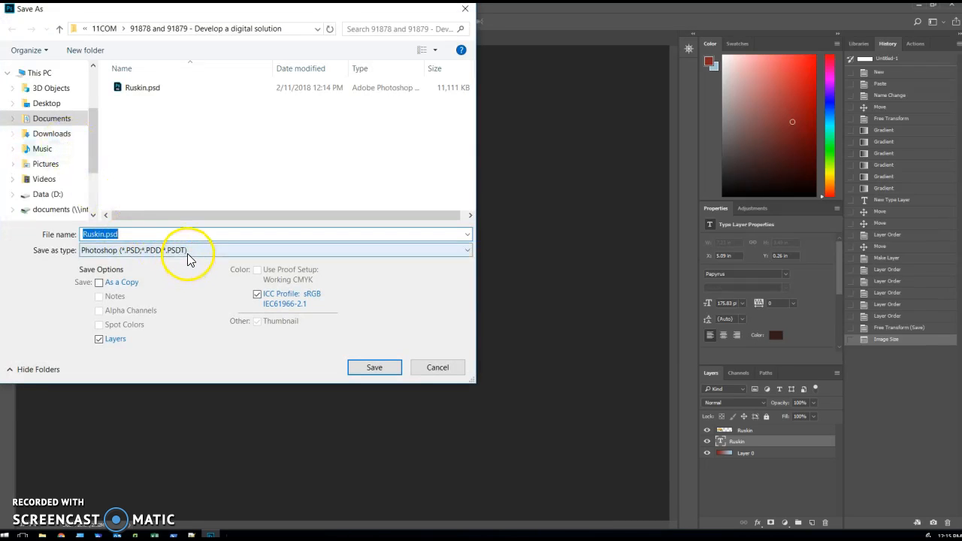
click(186, 252)
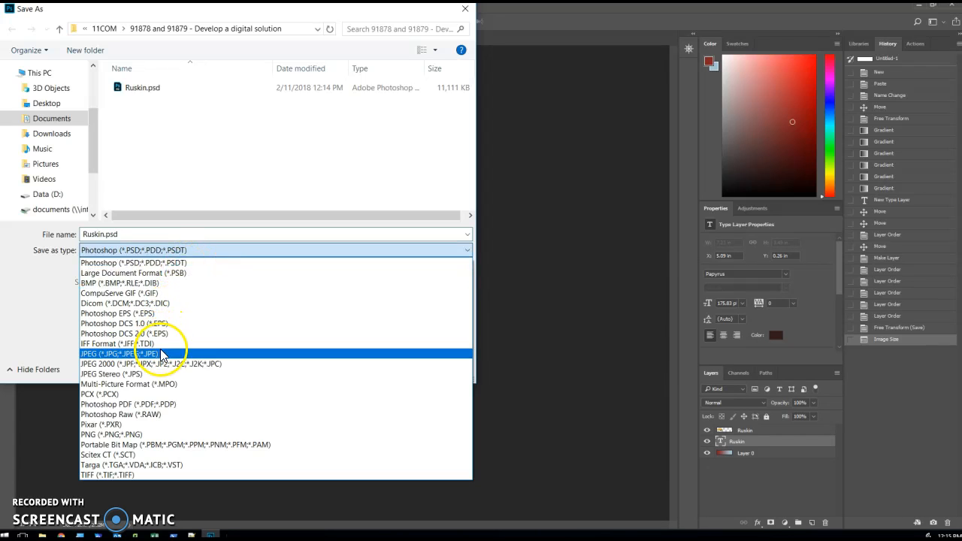
click(160, 353)
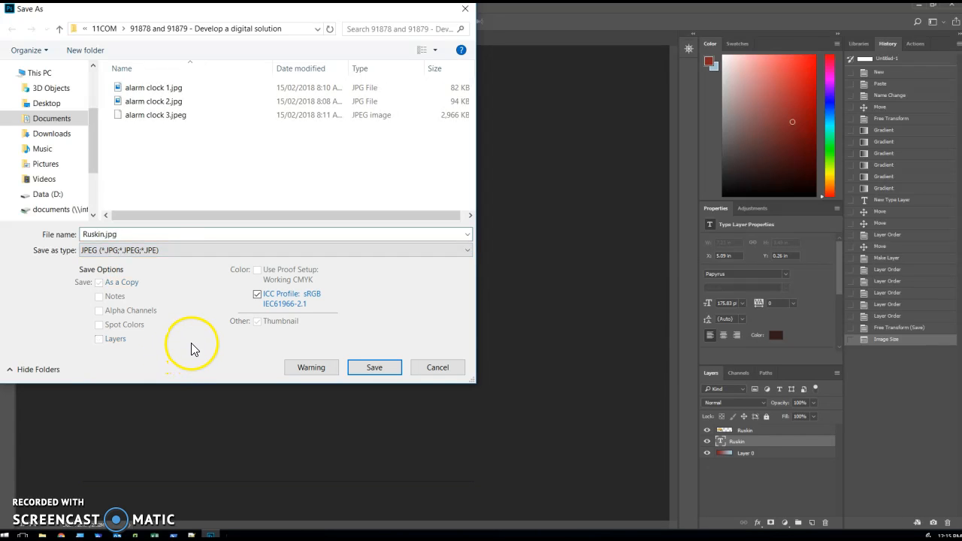
click(368, 367)
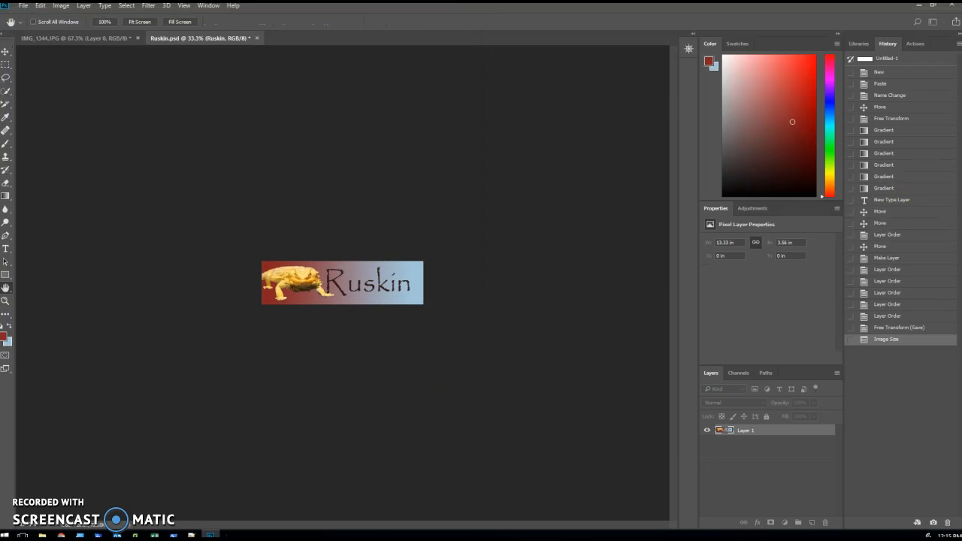
Set the JPEG quality to Maximum with the Baseline ("Standard") format and finish the export.
drag(625, 31, 266, 60)
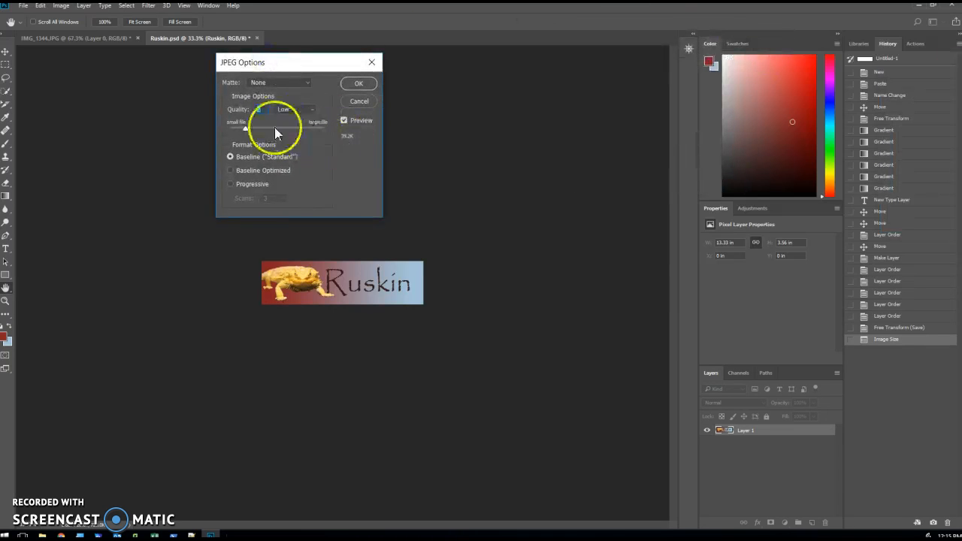
drag(247, 127, 245, 127)
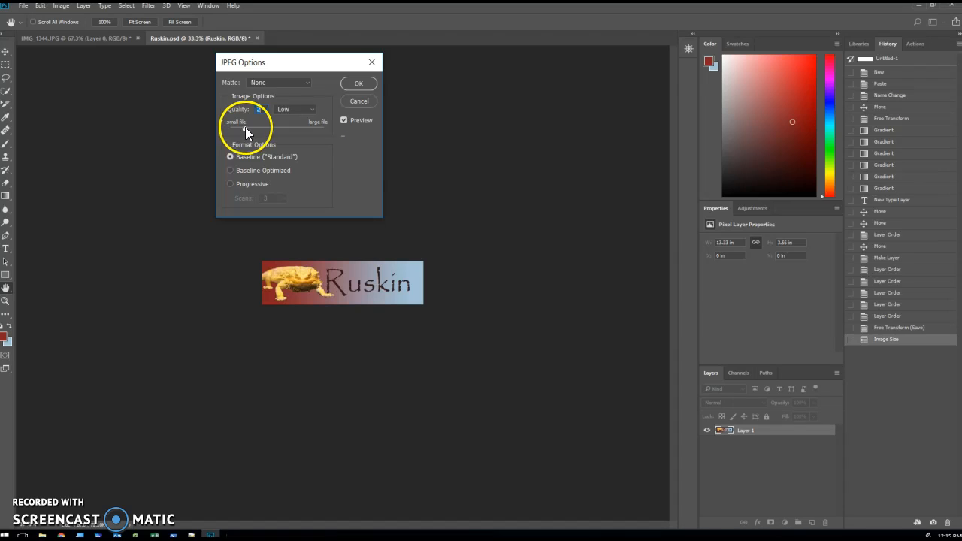
drag(312, 129, 312, 128)
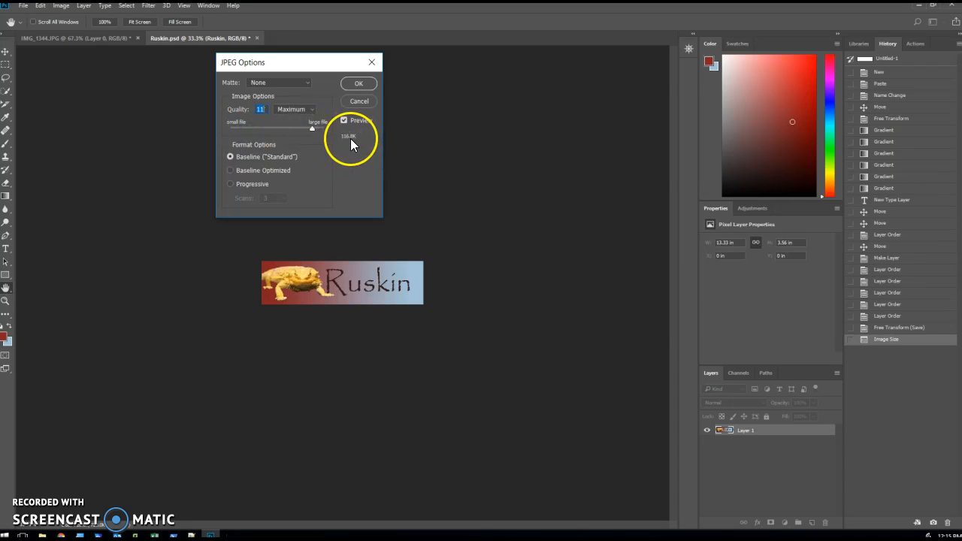
mouse_move(312, 129)
mouse_down()
mouse_move(331, 133)
mouse_move(318, 129)
mouse_up()
click(359, 82)
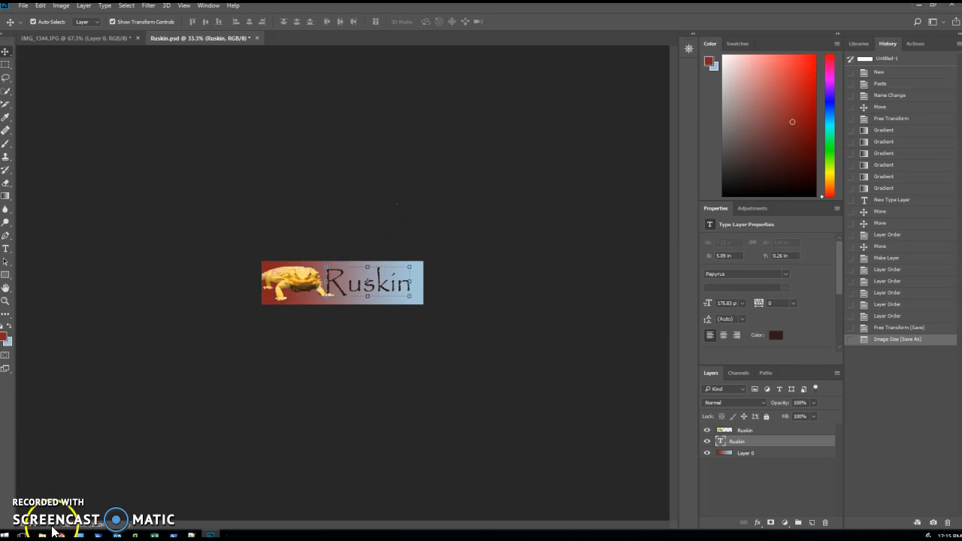
Switch to File Explorer and open Documents > _Digital Technologies > 11COM > "91878 and 91879 - Develop a digital solution".
mouse_move(52, 532)
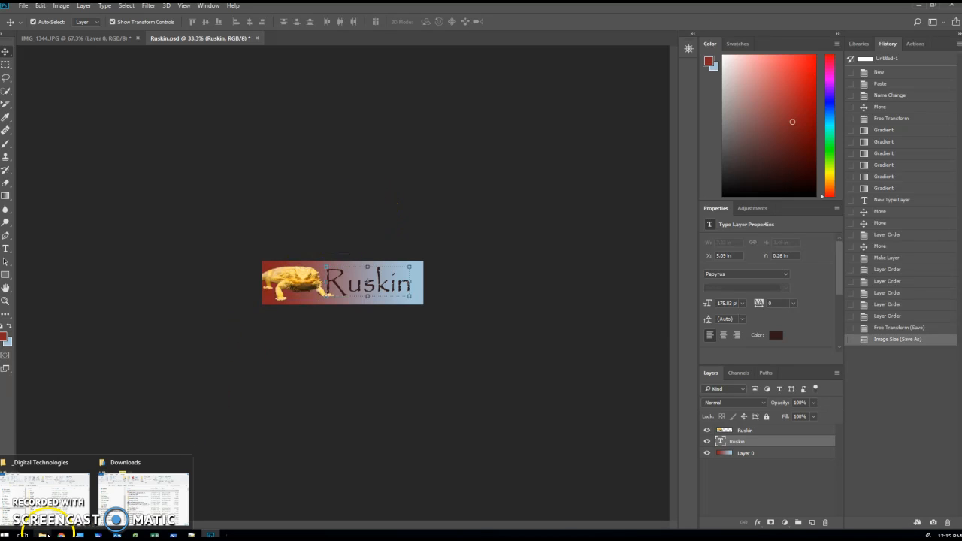
click(154, 508)
click(233, 269)
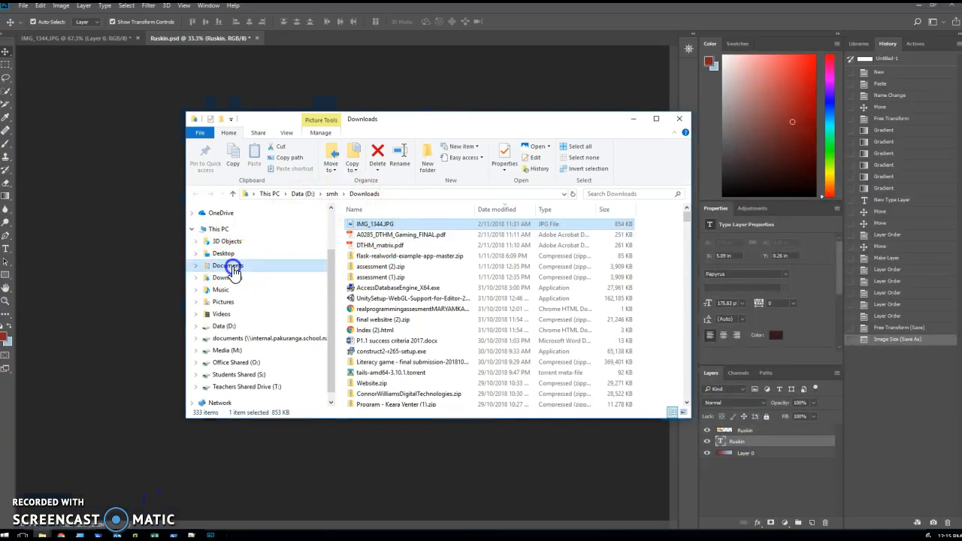
double_click(385, 235)
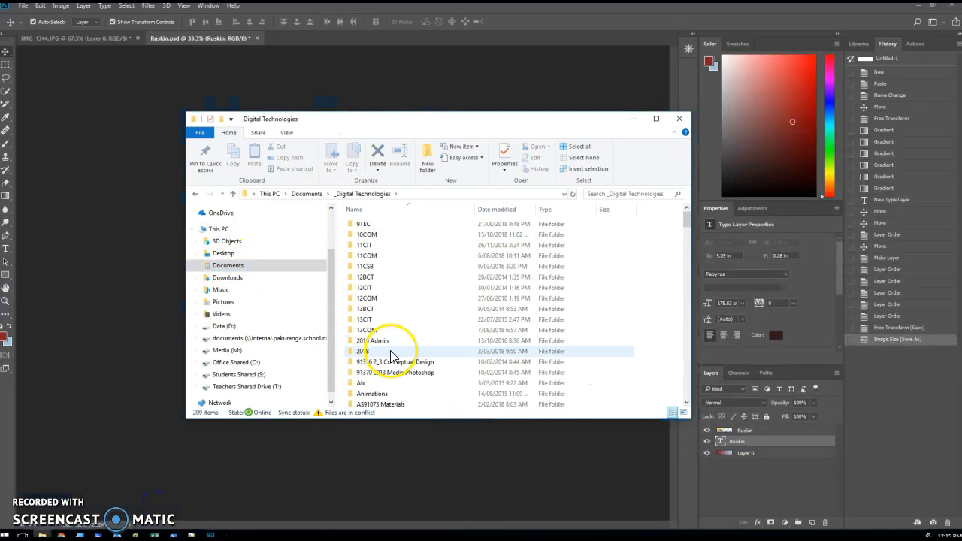
double_click(367, 256)
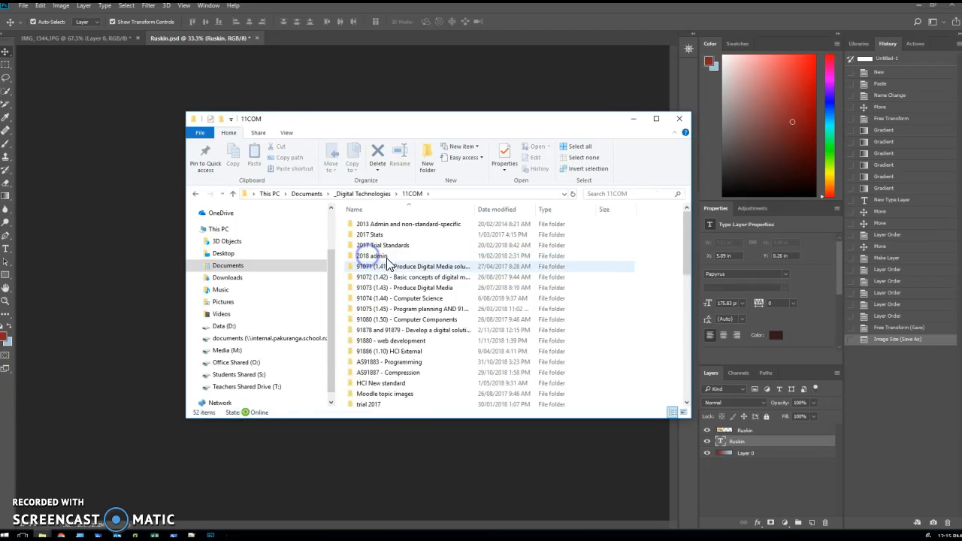
double_click(403, 331)
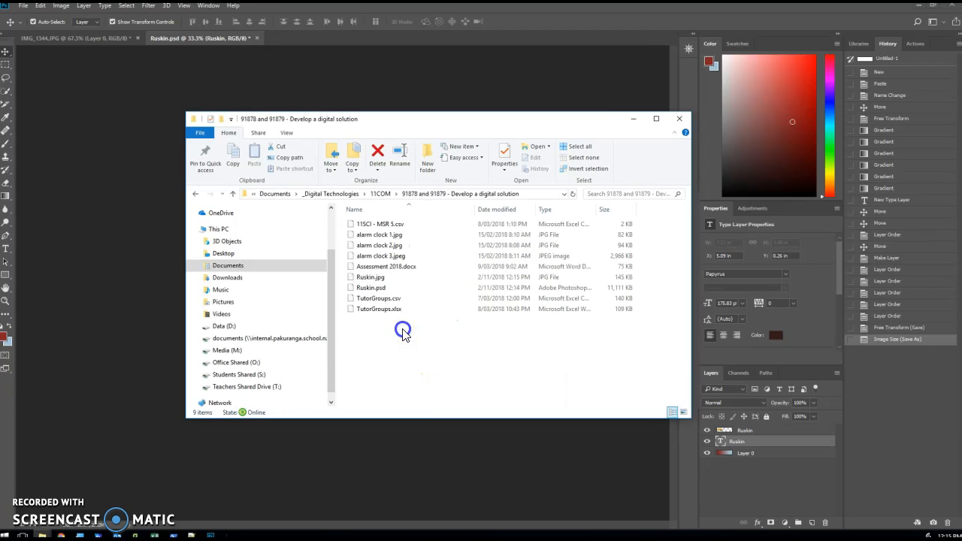
Open Ruskin.jpg in the Photos viewer and inspect the finished banner at different magnifications.
click(378, 278)
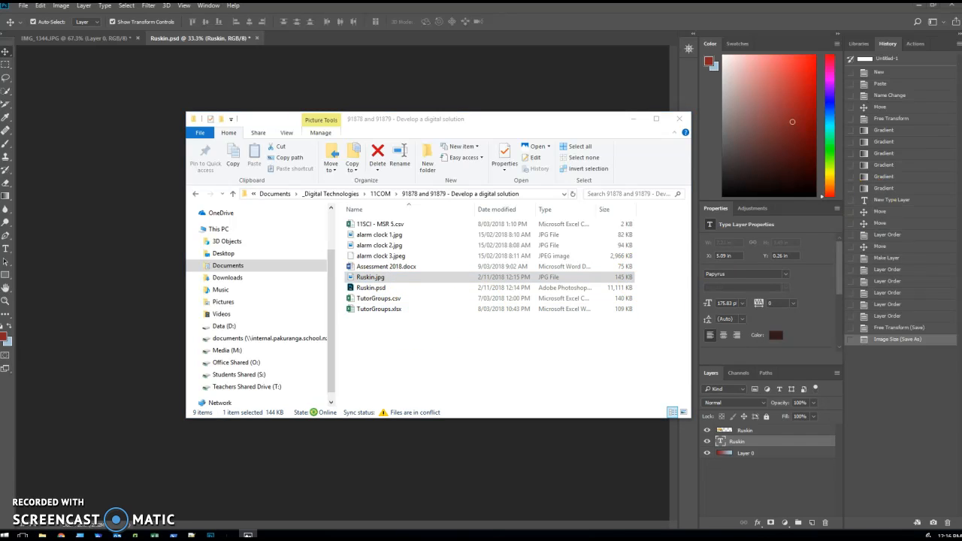
drag(874, 172, 367, 5)
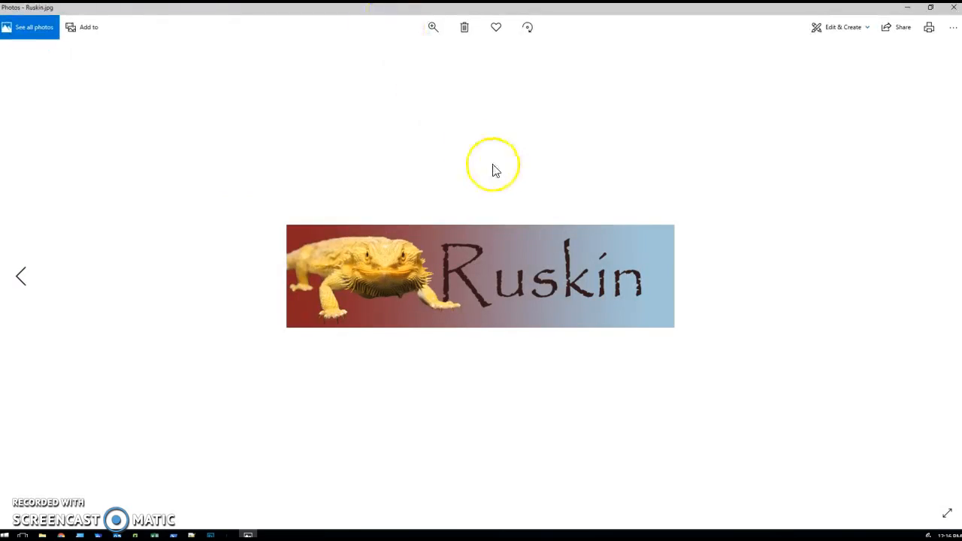
scroll(590, 278, up, 4)
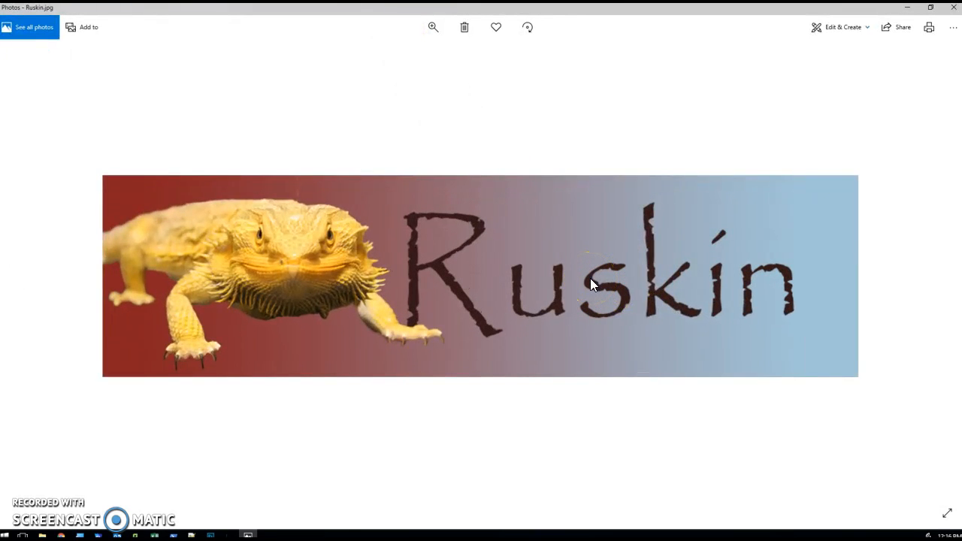
click(590, 272)
scroll(514, 344, down, 3)
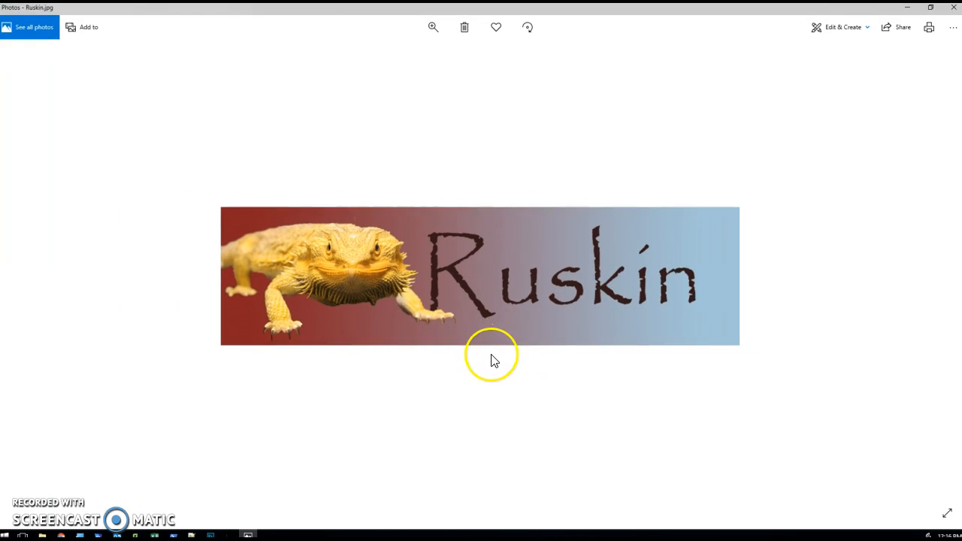